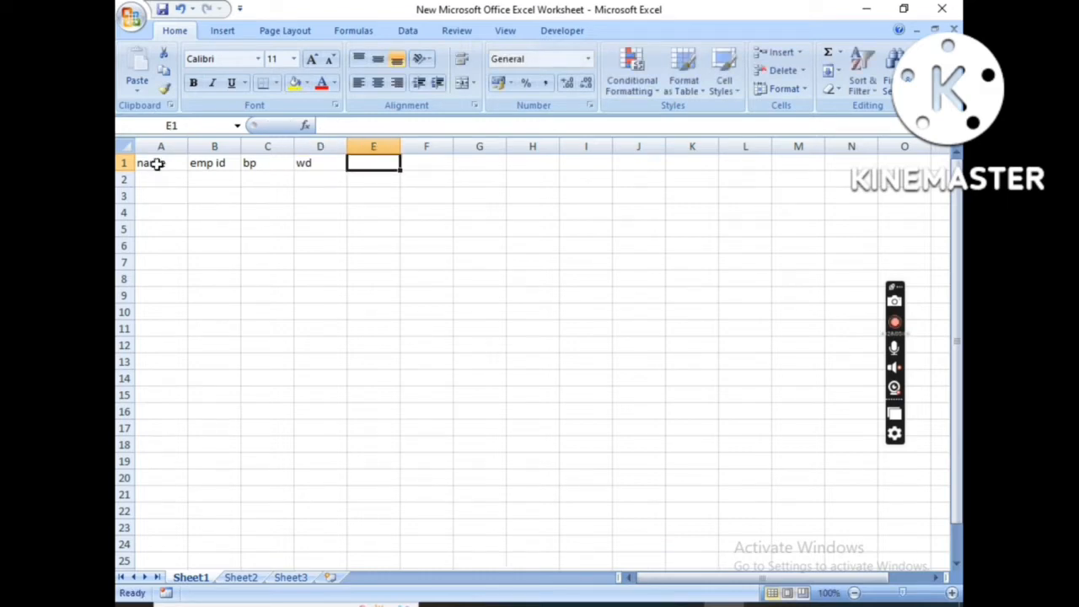
Enter the column headers wda, oth, otd and ota in cells E1 to H1
type("wda")
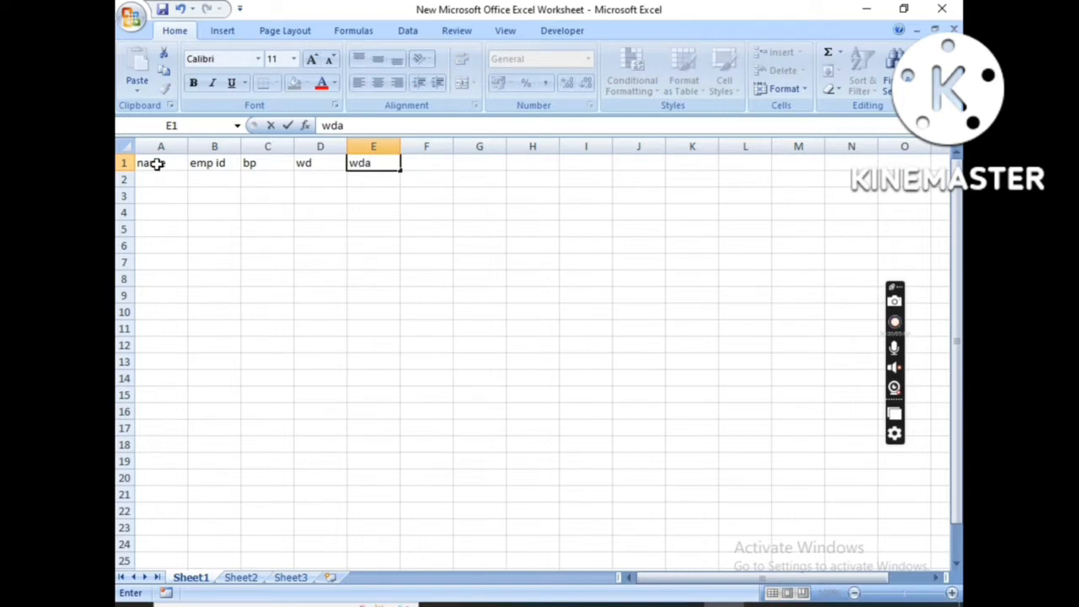
key("Tab")
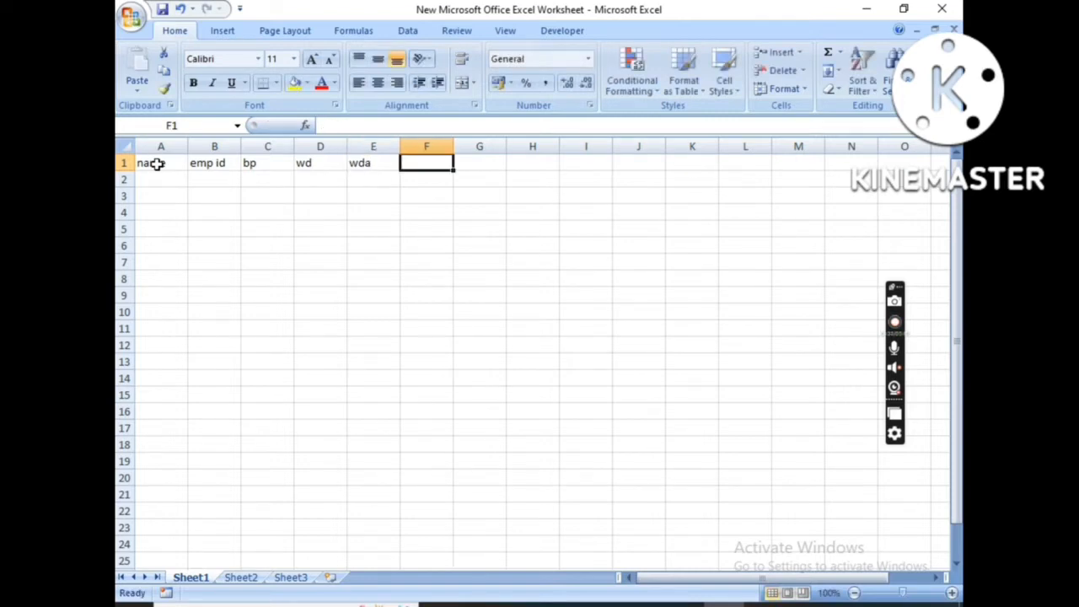
type("ot")
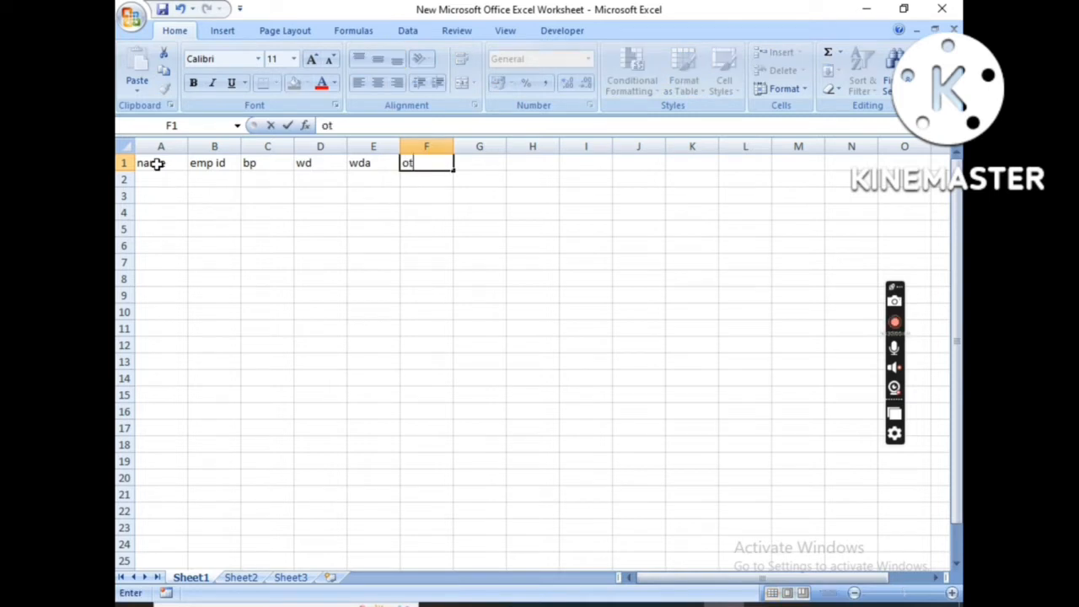
type("h")
key("Tab")
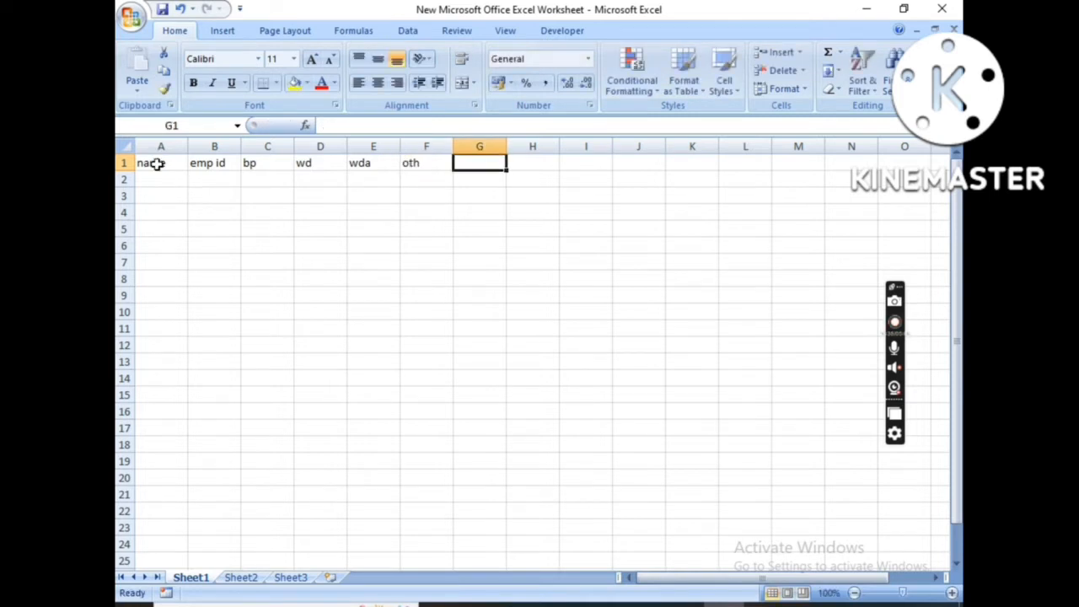
type("otd")
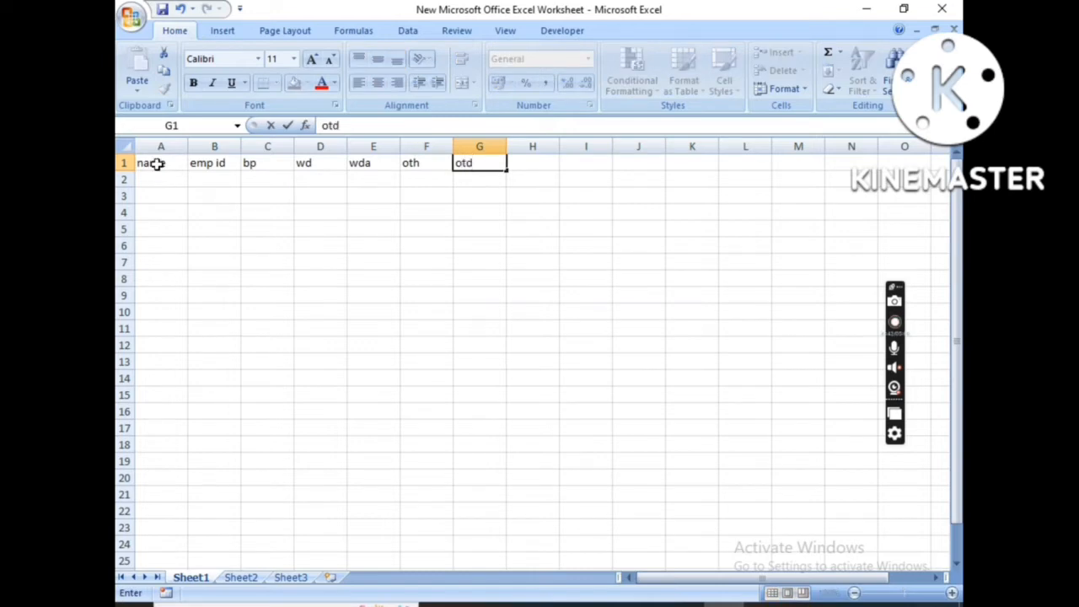
key("Tab")
type("ota")
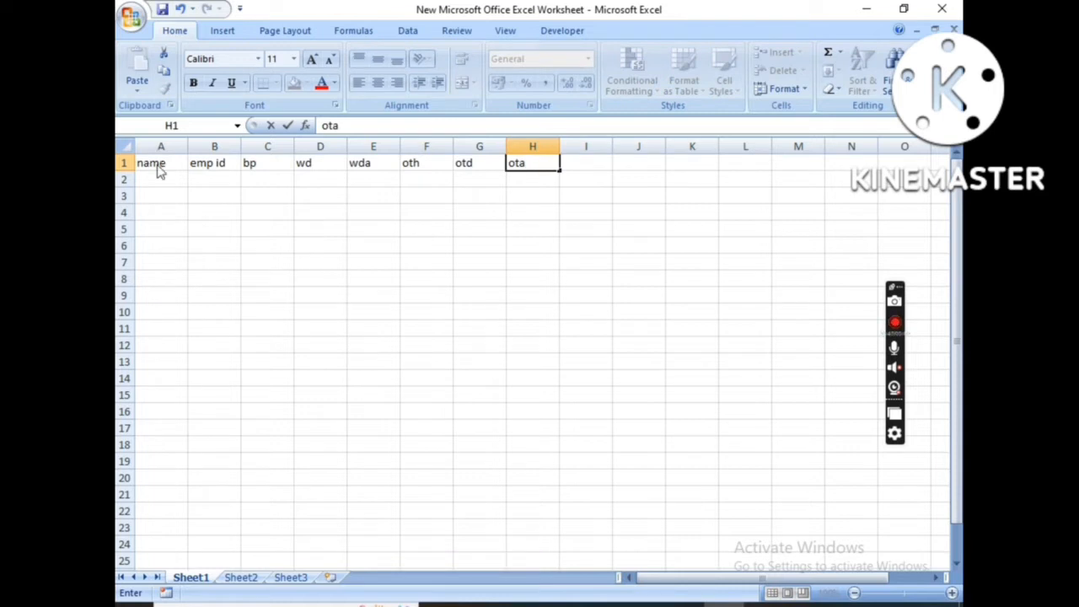
key("Tab")
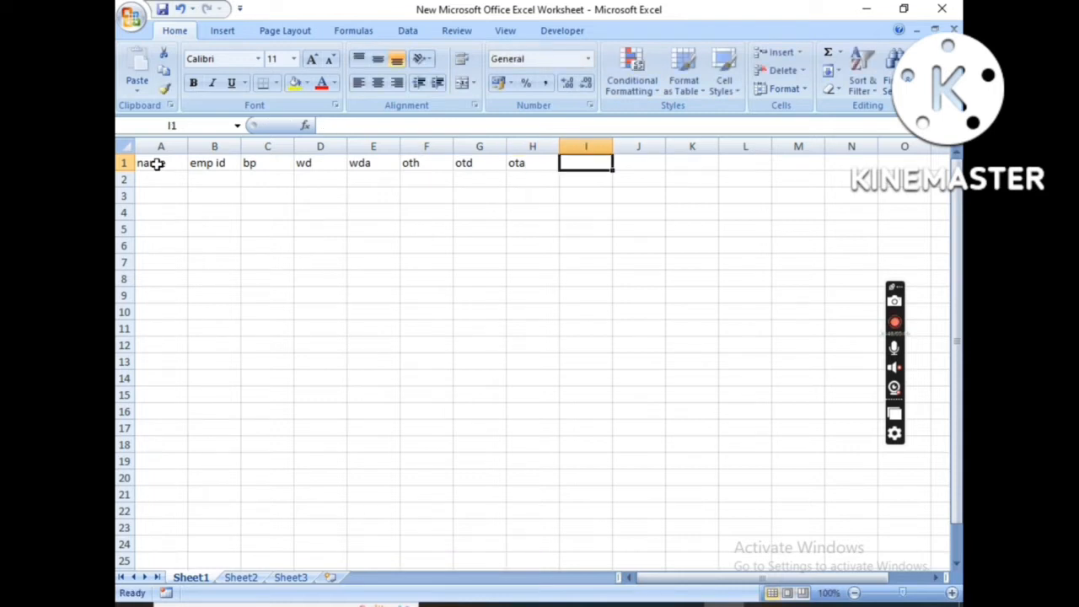
Enter the column header total in cell I1
type("to")
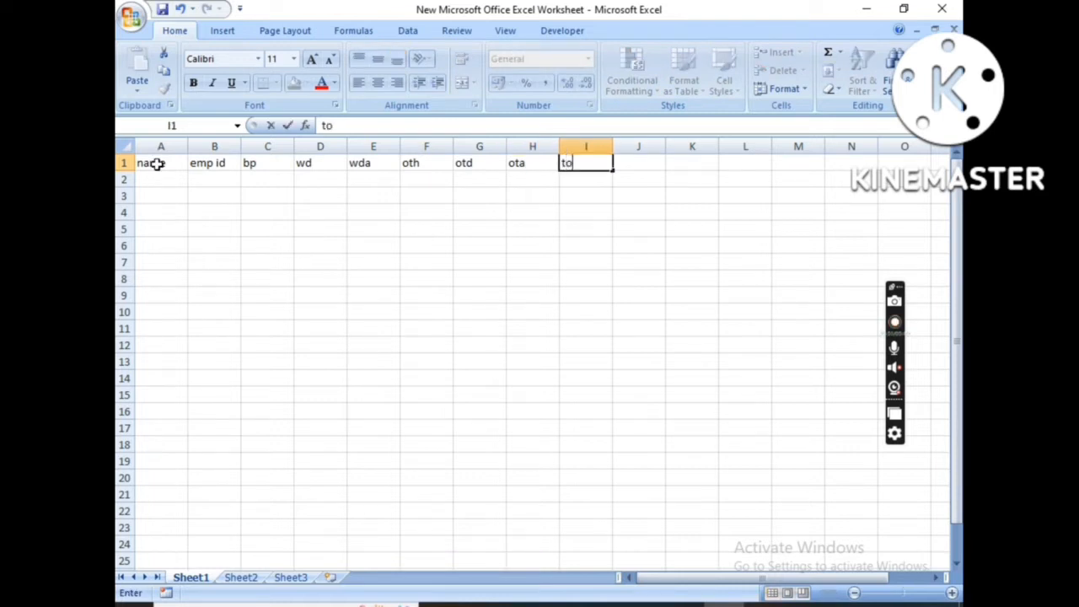
type("atal")
key("BackSpace")
key("BackSpace")
key("BackSpace")
key("BackSpace")
type("tal")
key("Tab")
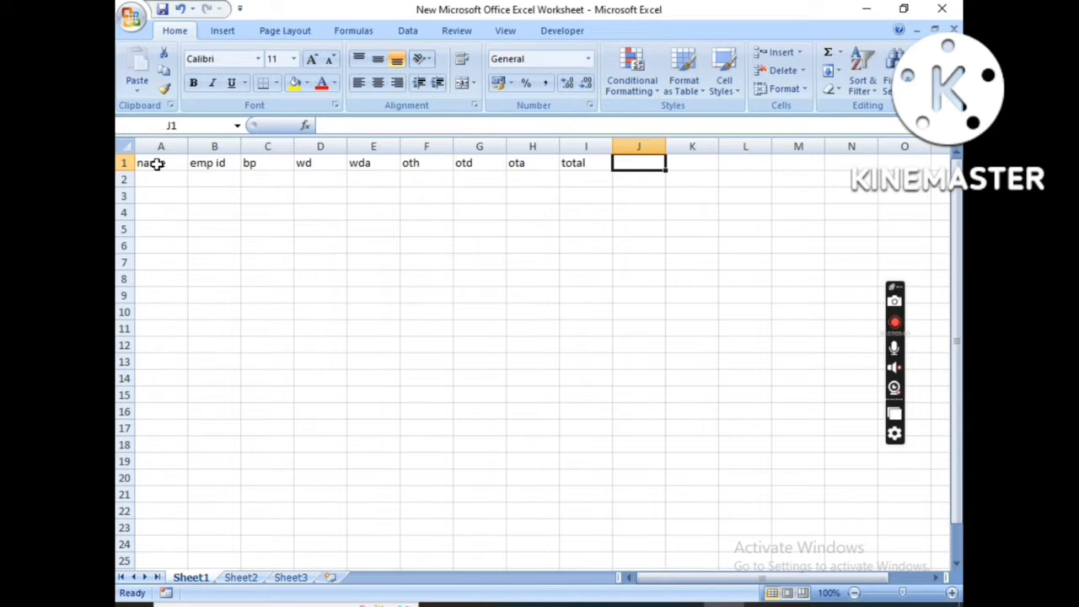
Complete the header row with pf, esi and np in cells J1 to L1
type("pf")
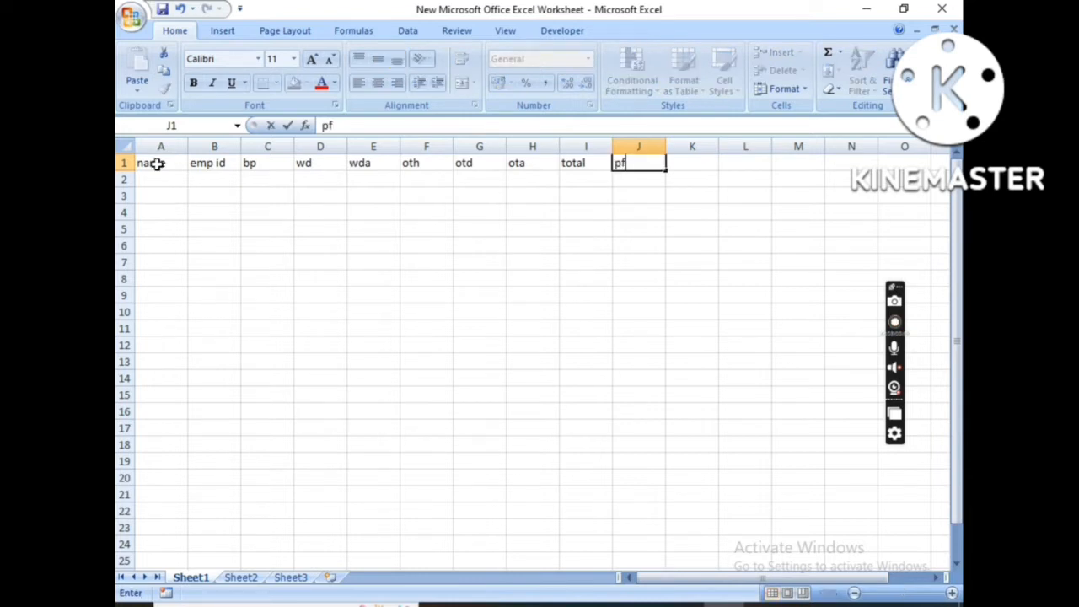
key("Tab")
type("esi")
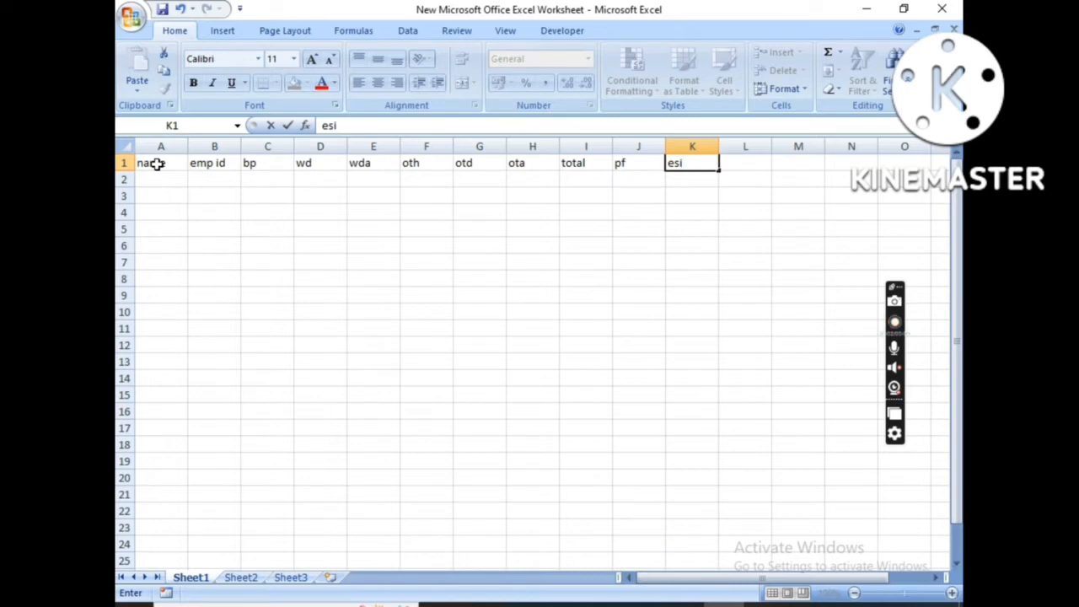
key("Tab")
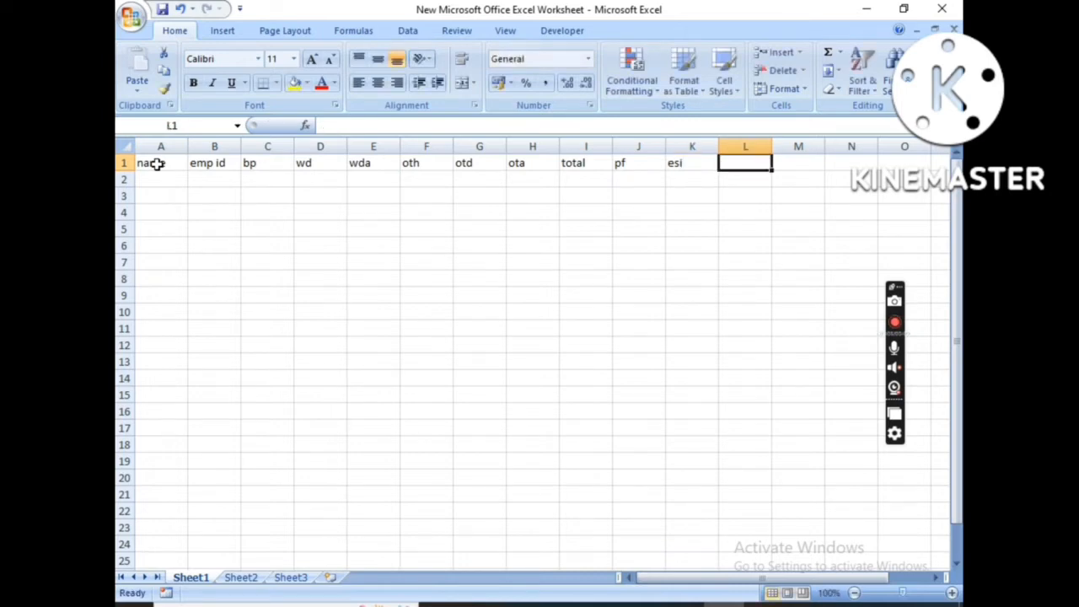
type("np")
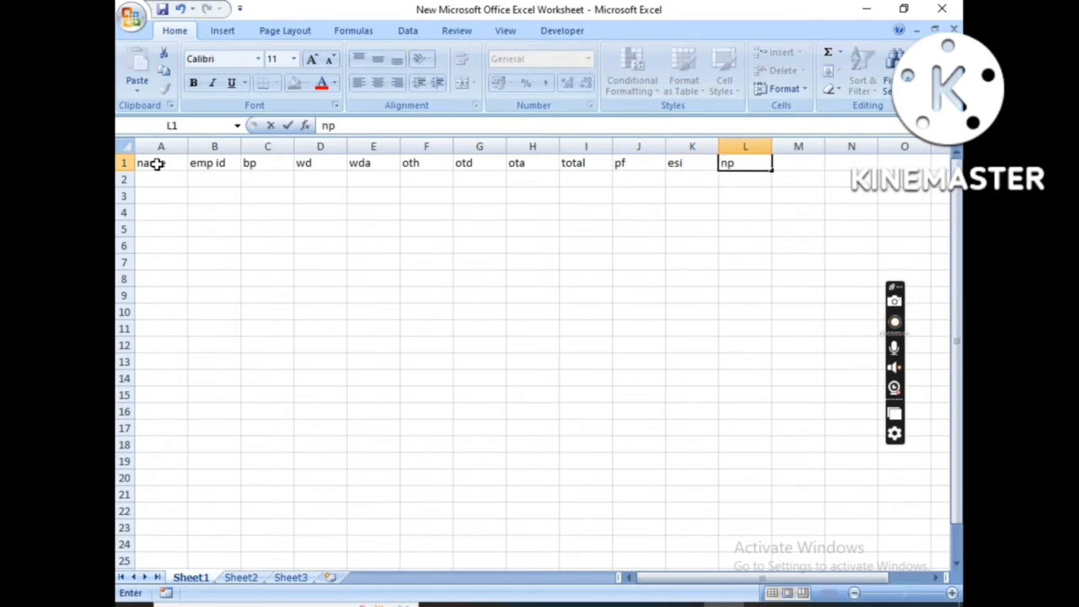
key("Return")
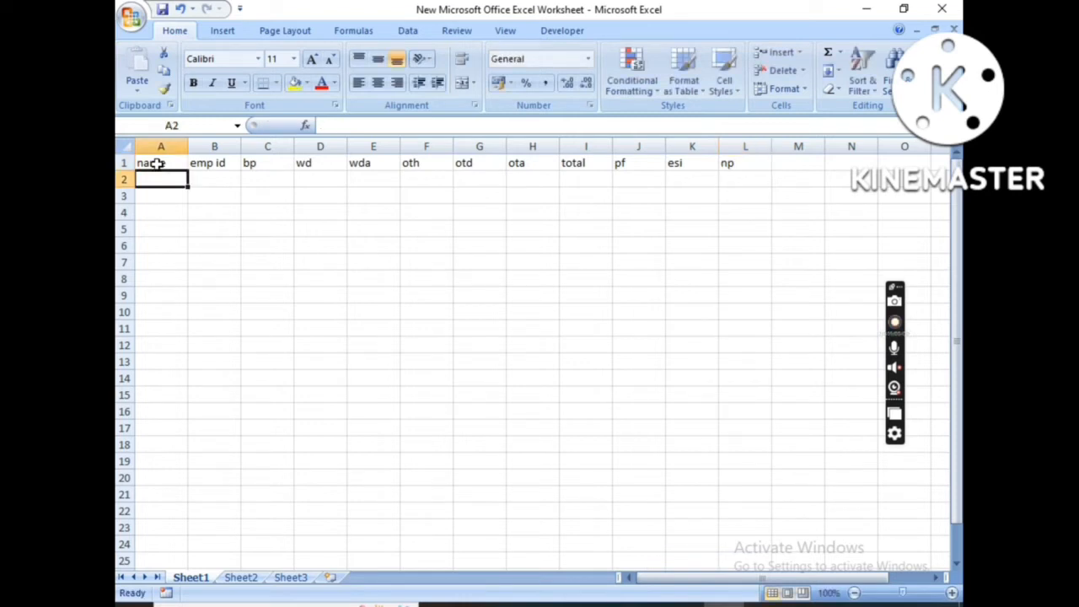
Enter the first employee's name in A2 and the employee ID in B2
type("ajy")
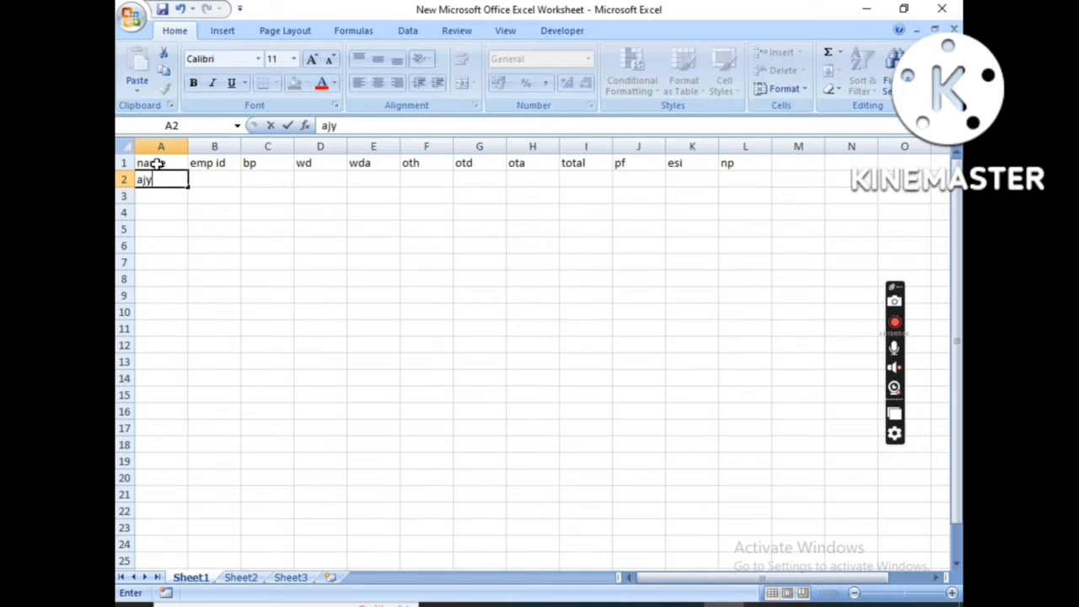
key("BackSpace")
key("BackSpace")
type("jay")
key("Tab")
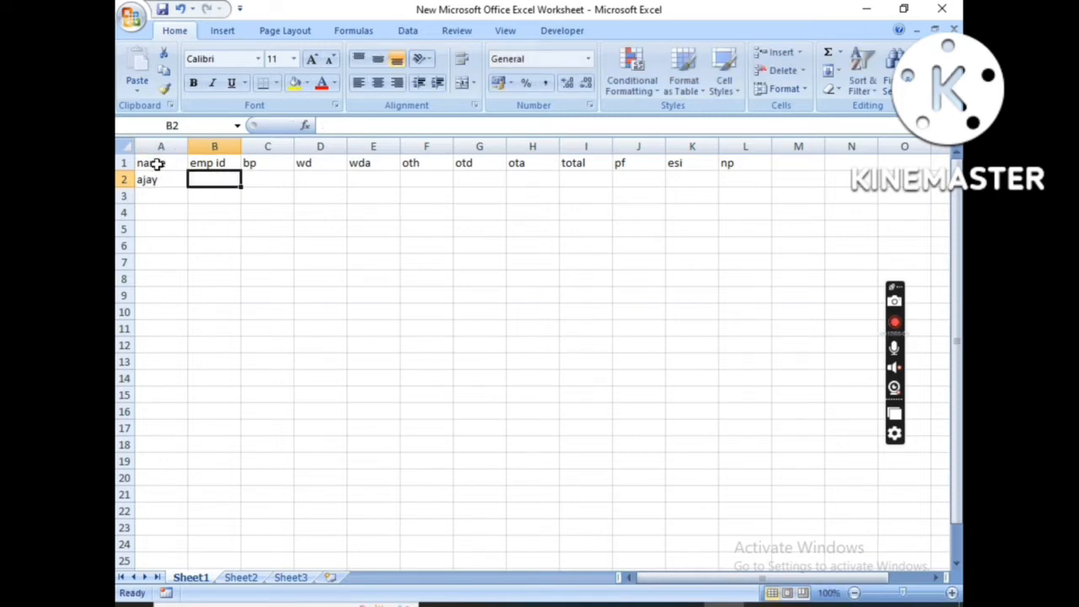
type("1234")
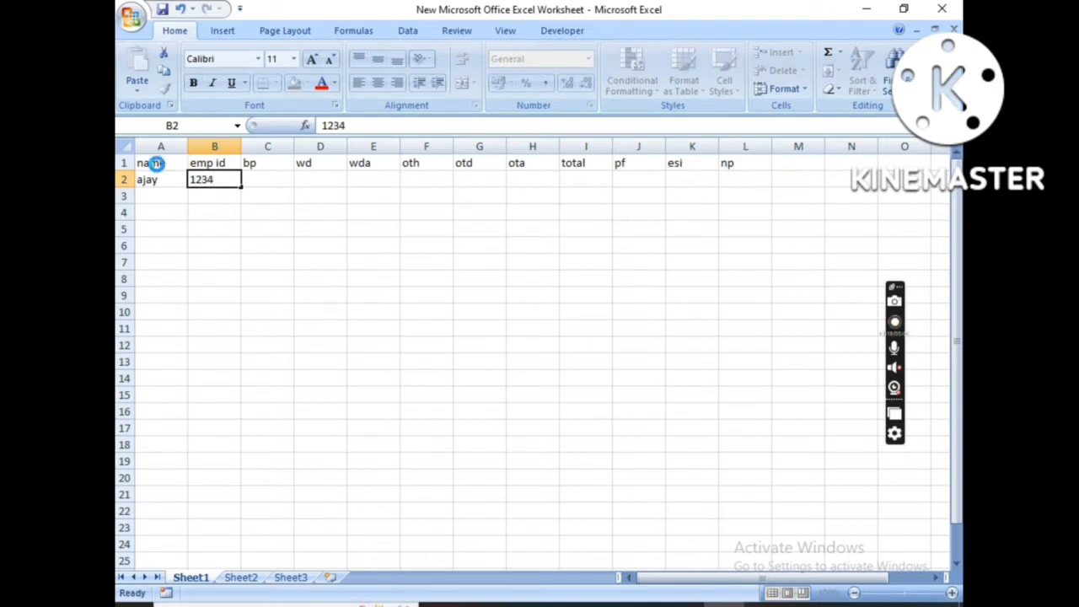
key("Tab")
Enter 22000 as the employee's bp in C2 and 23 as wd in D2
type("22000")
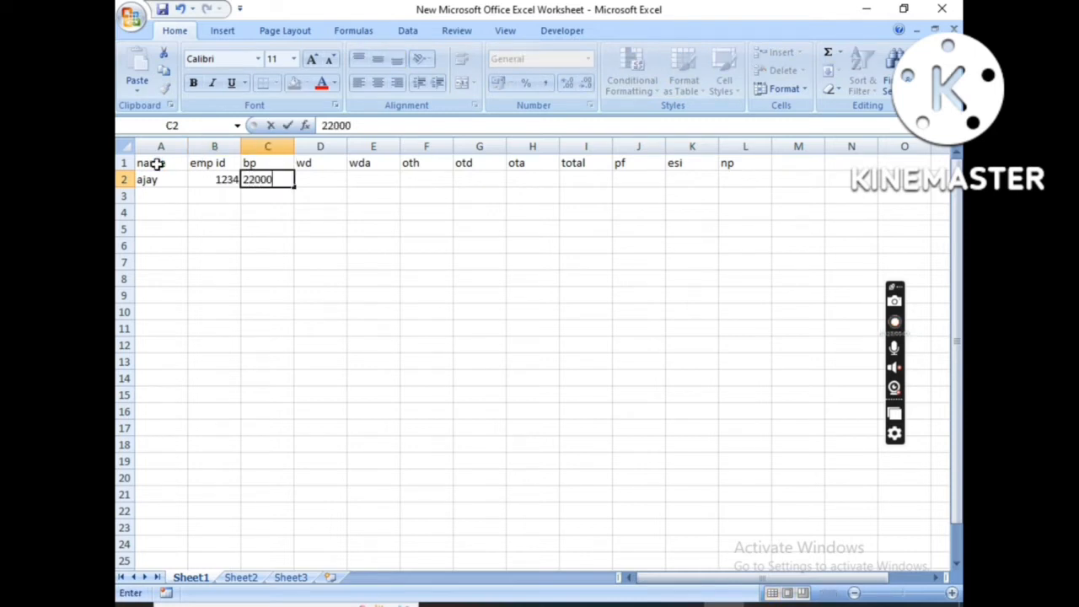
key("Tab")
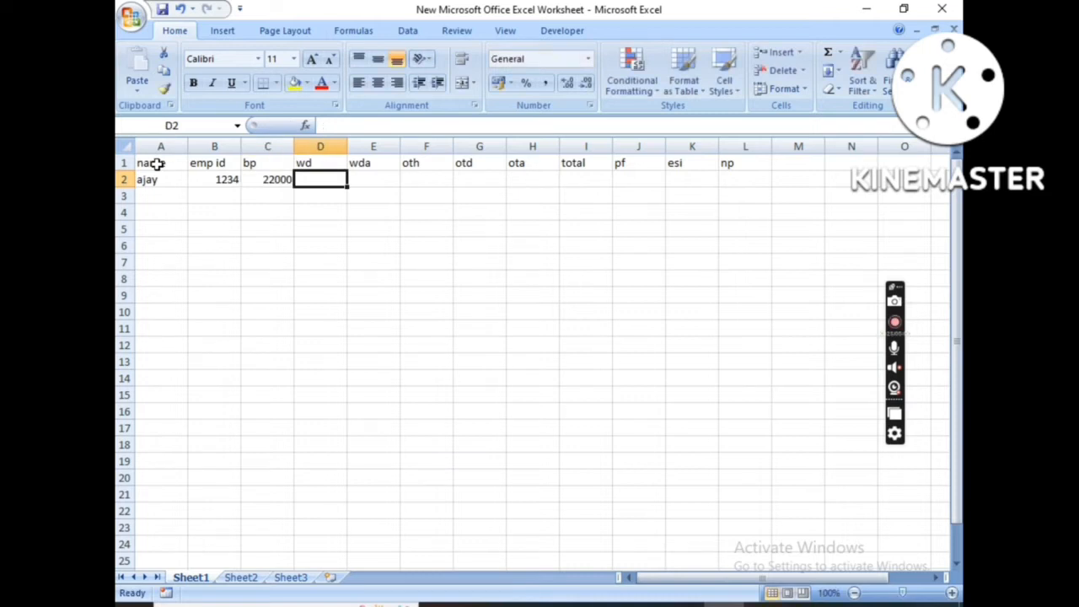
type("23")
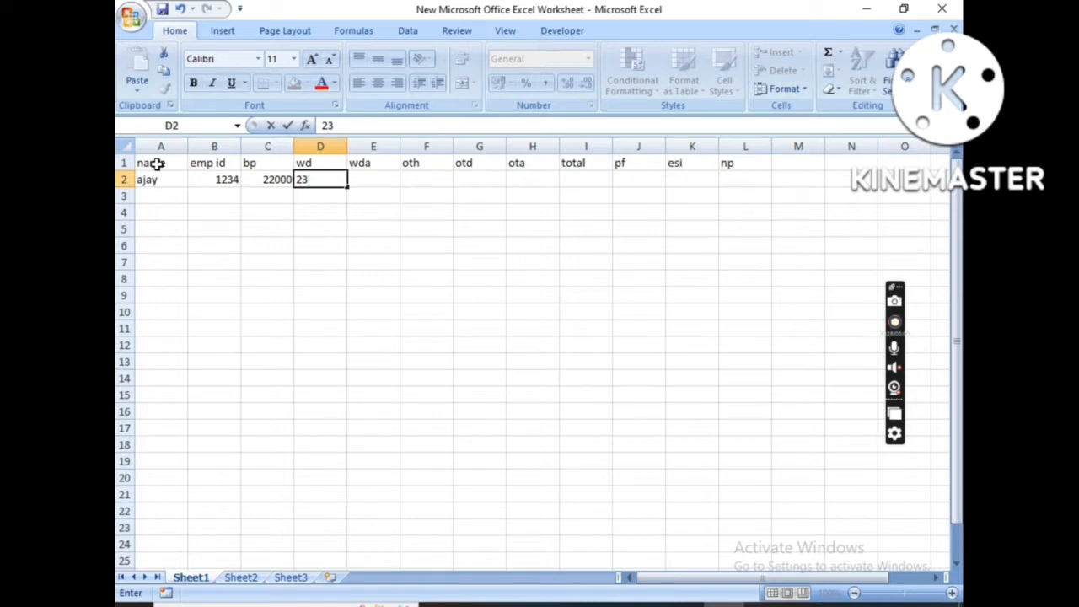
key("Tab")
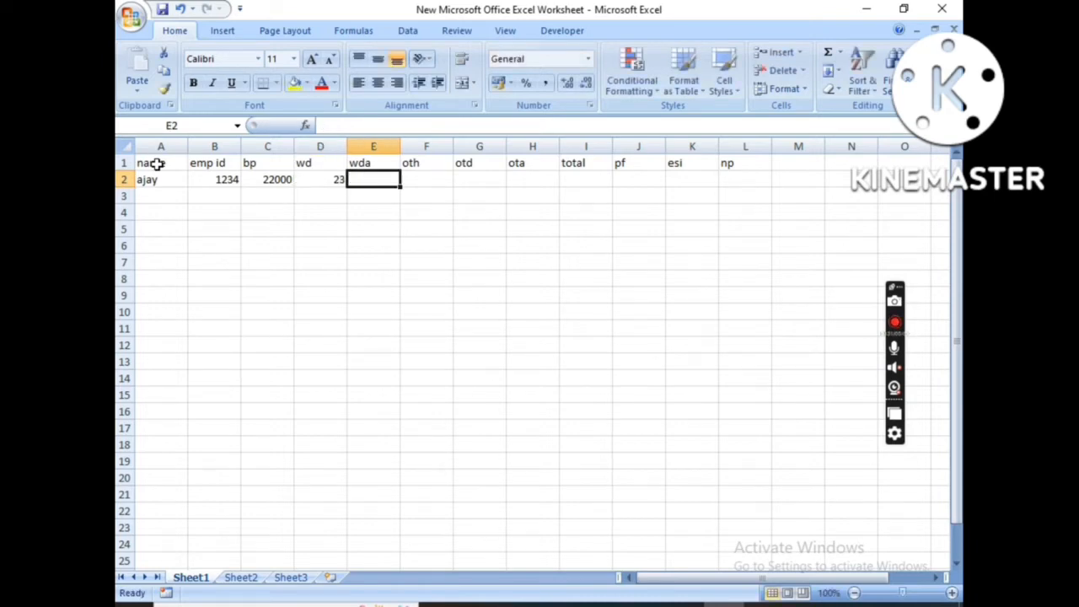
Calculate the wda amount in E2 with the formula =c2*d2/30
type("=")
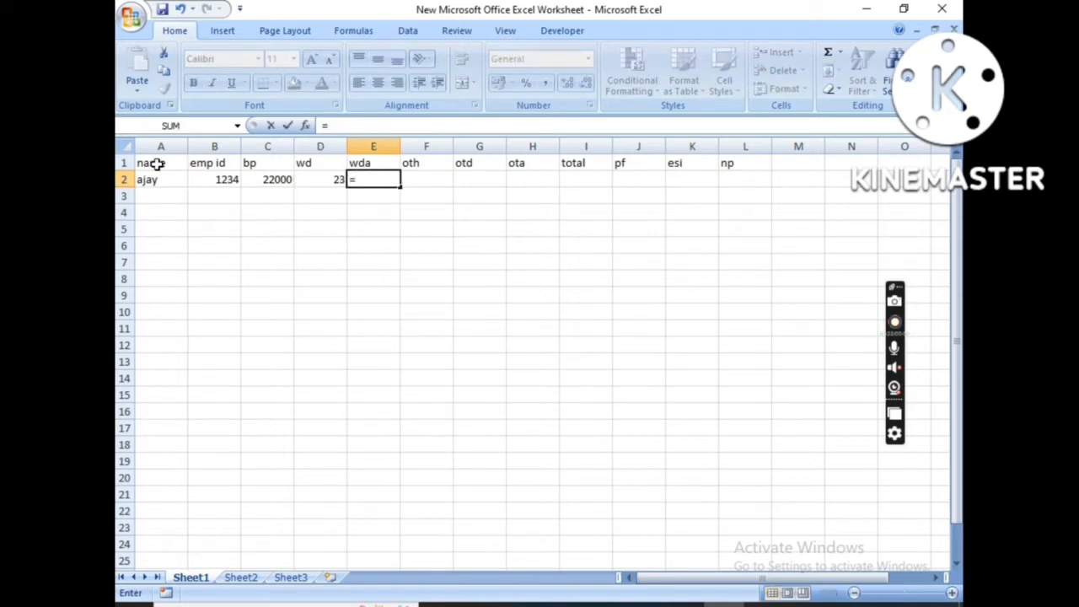
type("c2*")
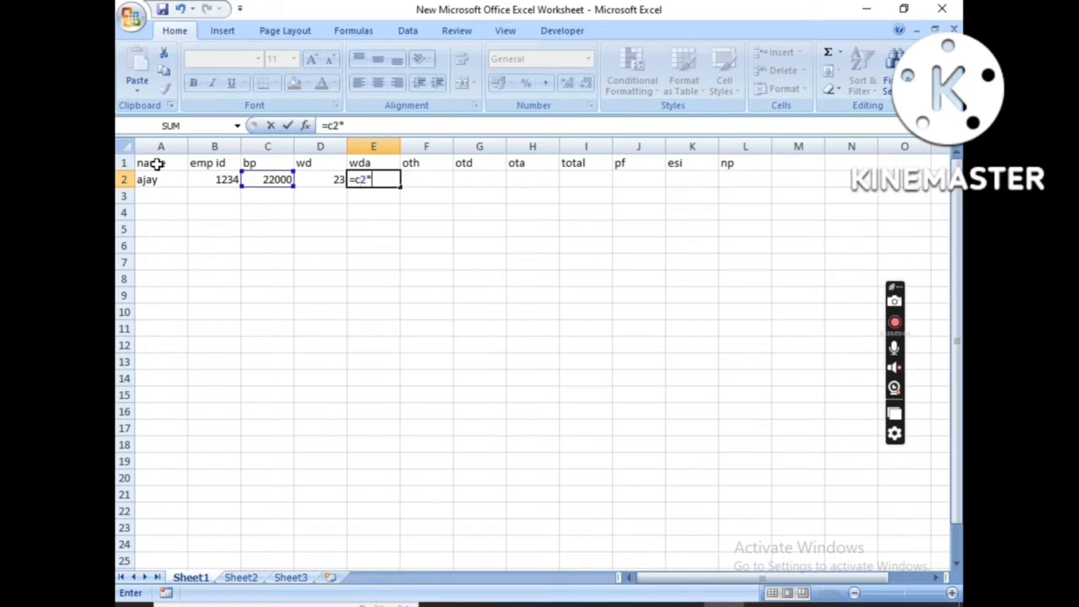
type("d2")
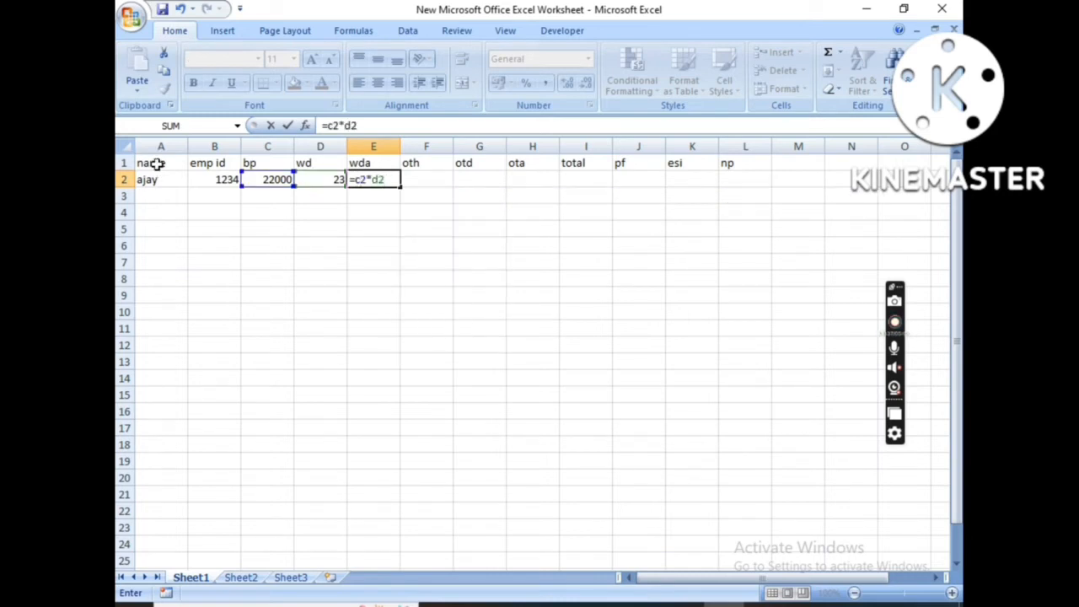
type("/30")
key("Tab")
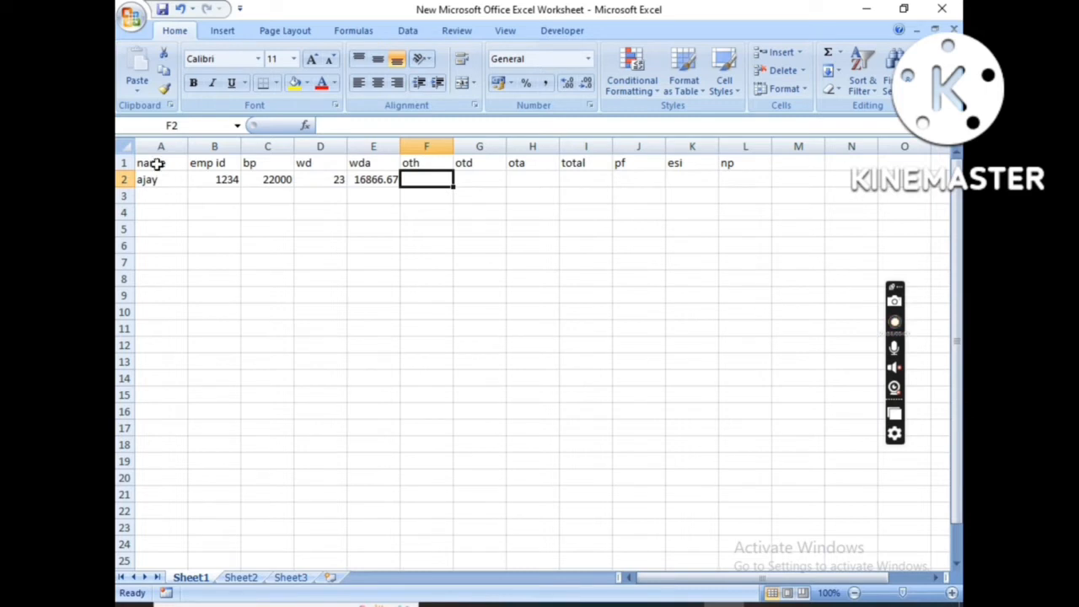
Enter 35 as oth in F2 and calculate otd in G2 with the formula =f2/8
type("35")
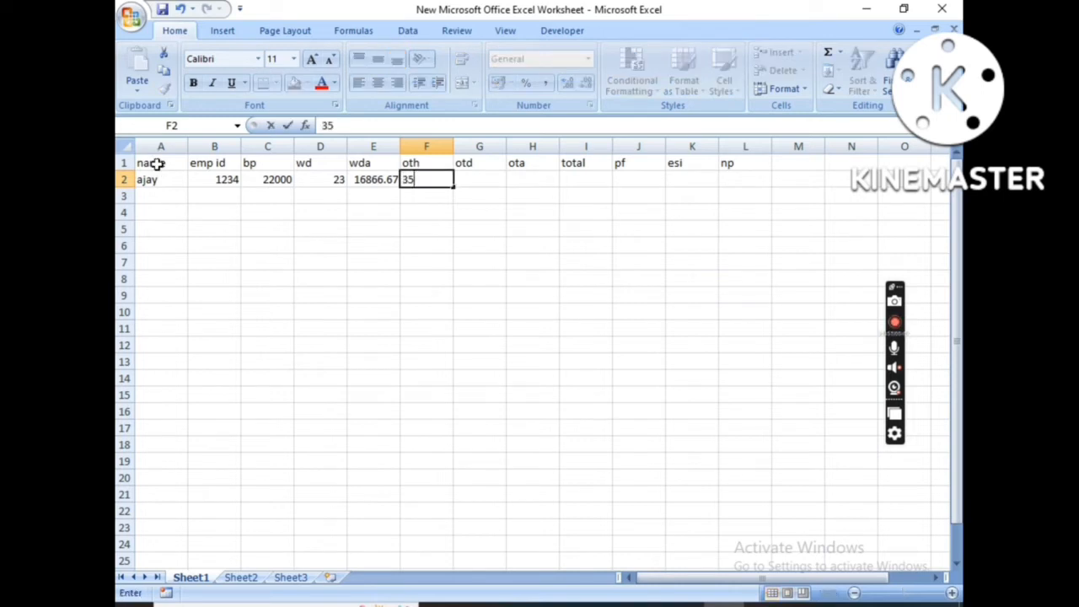
key("Tab")
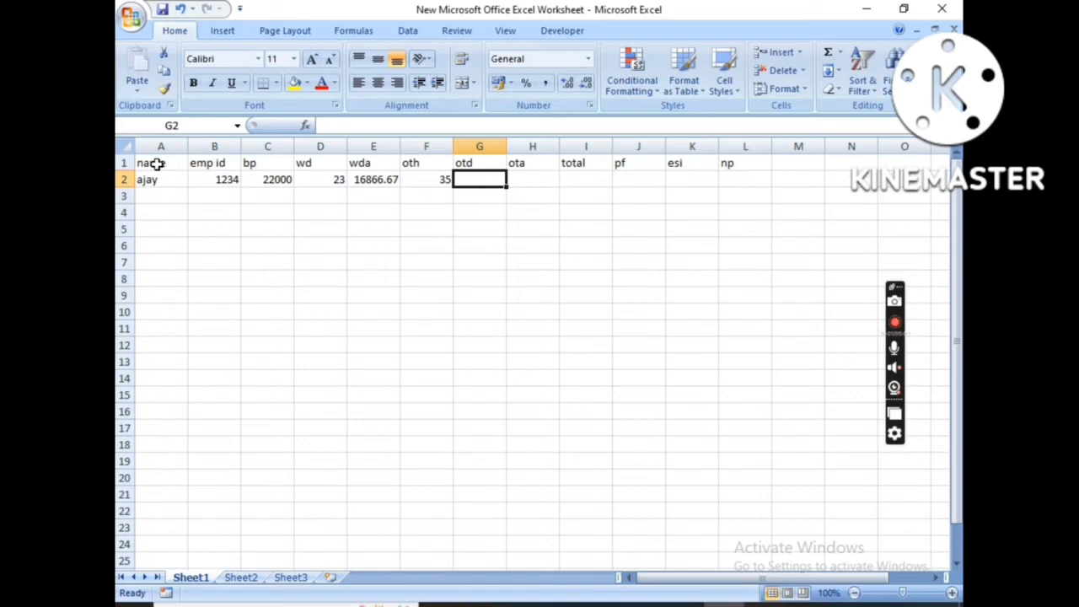
type("=")
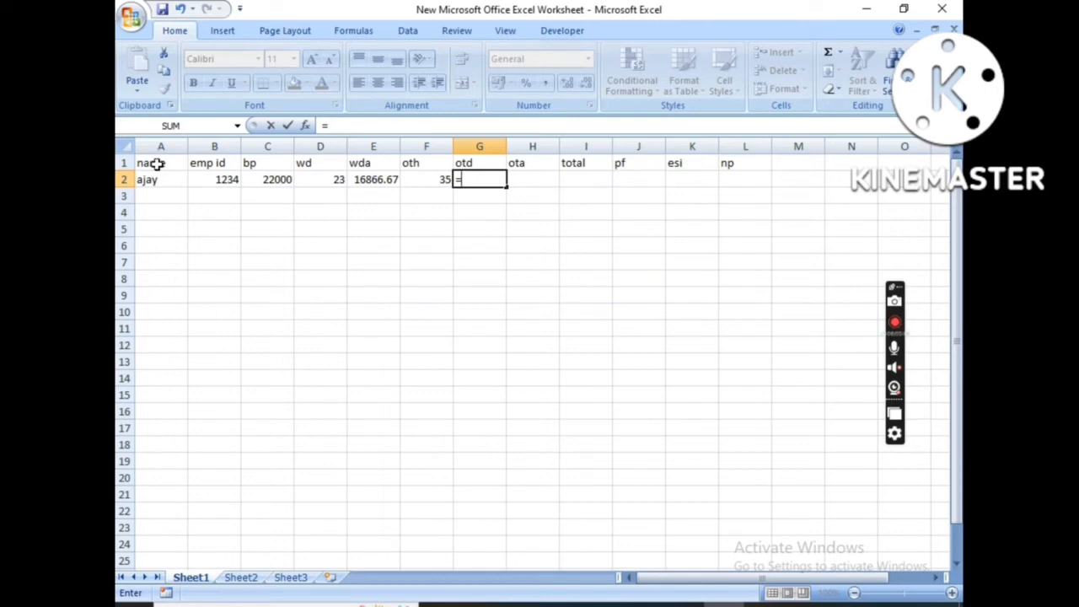
type("f")
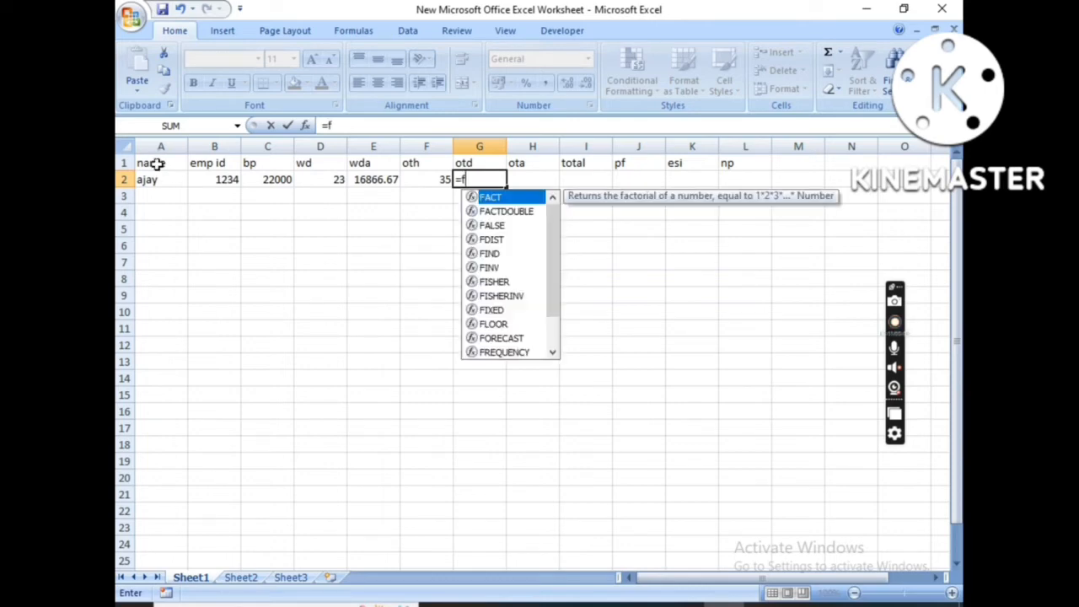
type("2/8")
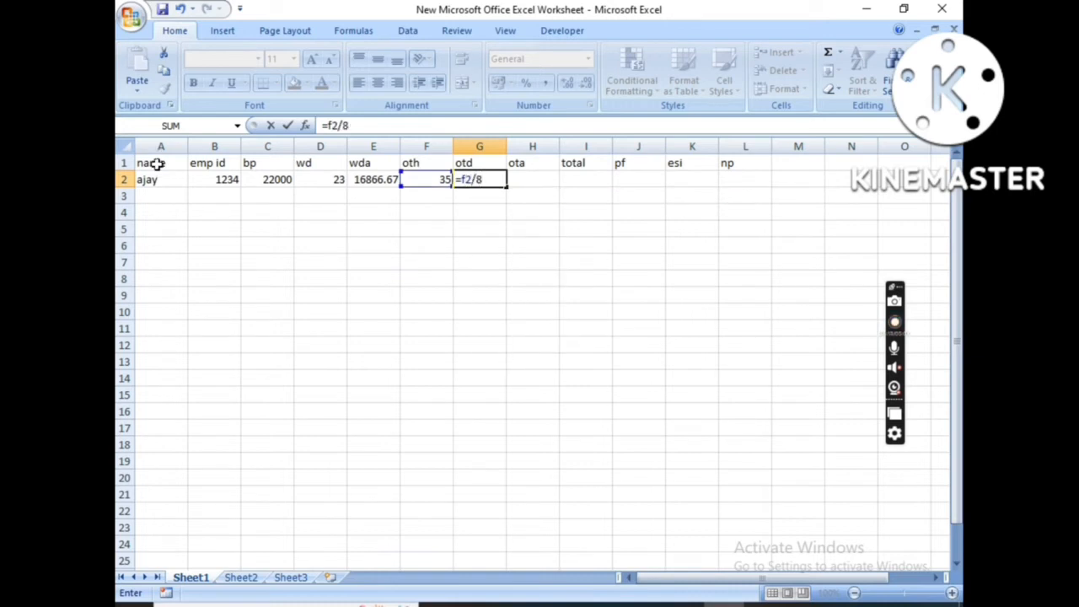
key("Tab")
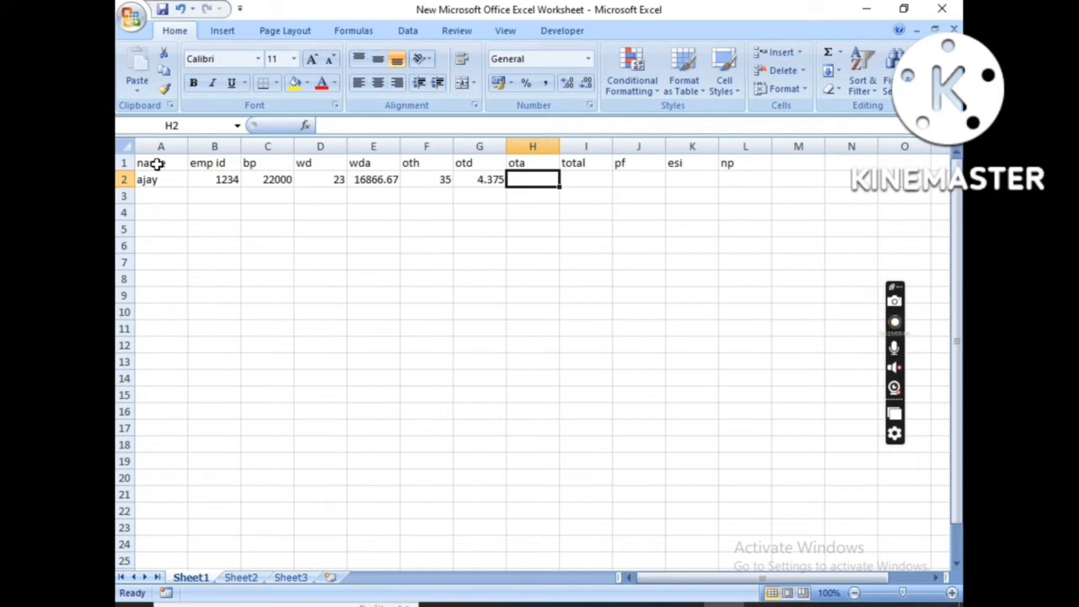
Calculate the ota amount in H2 with the formula =c2*g2/30
type("=c2")
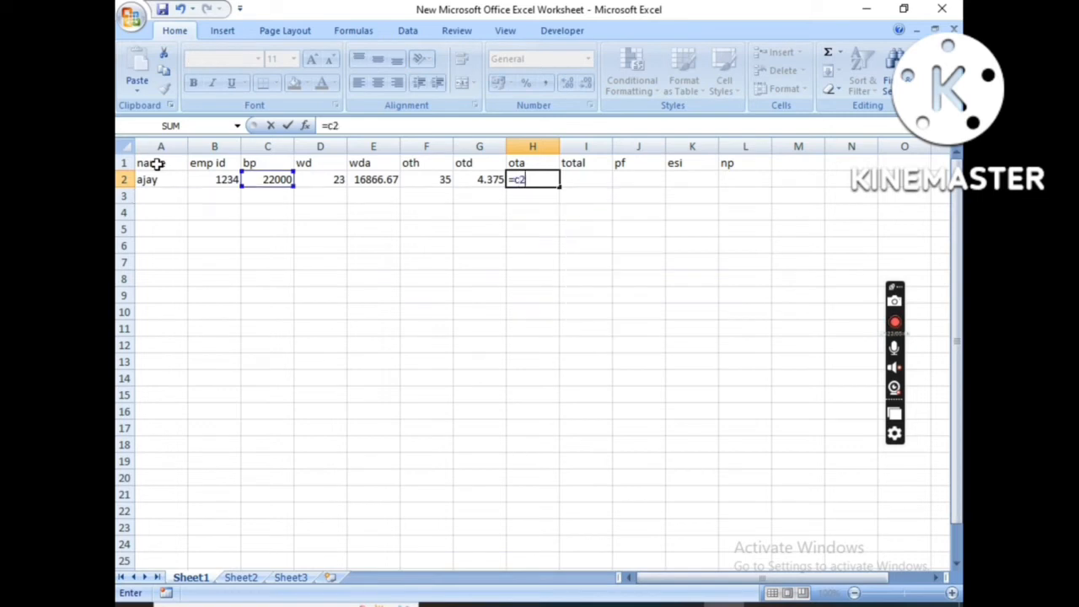
type("*g")
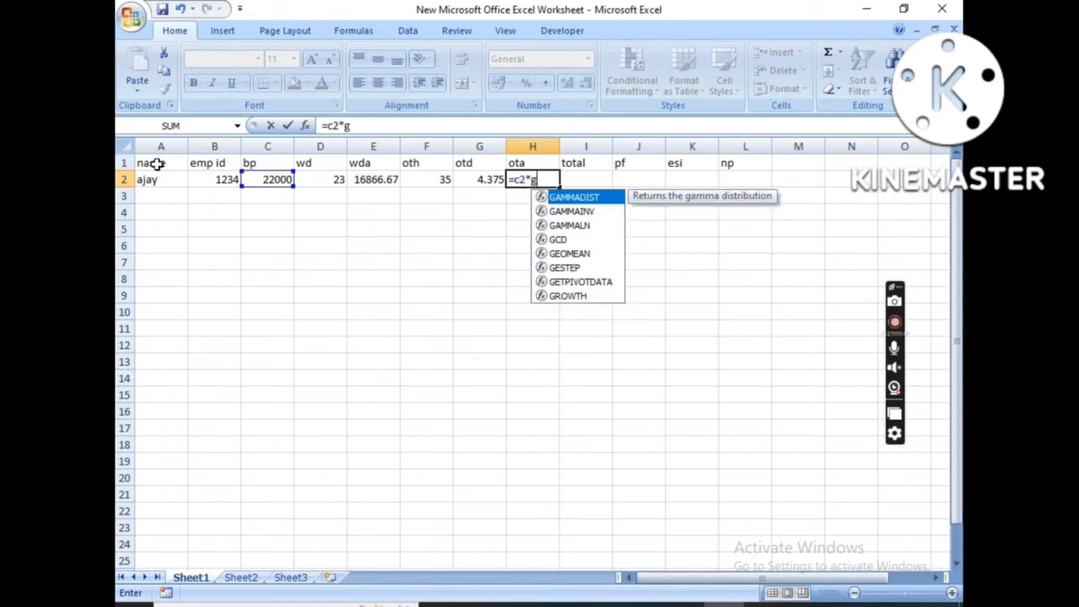
type("2")
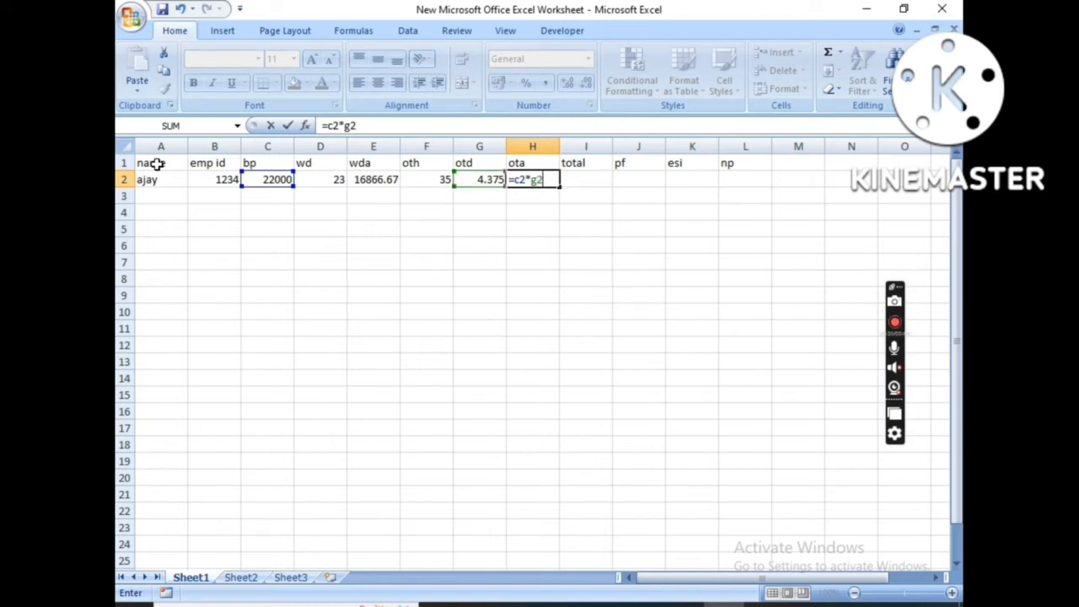
type("/30")
key("Tab")
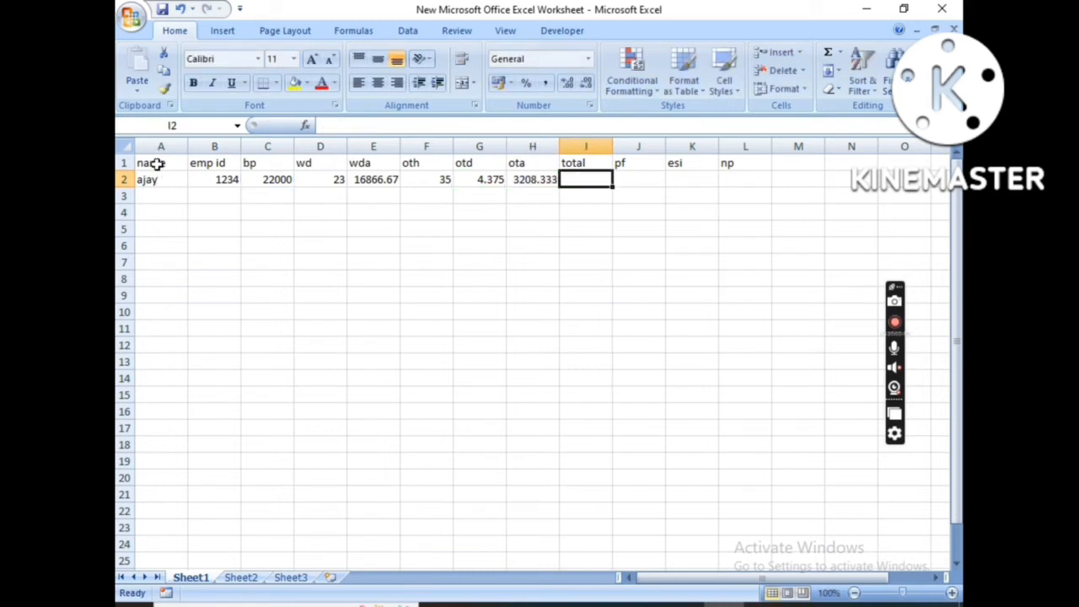
type("=")
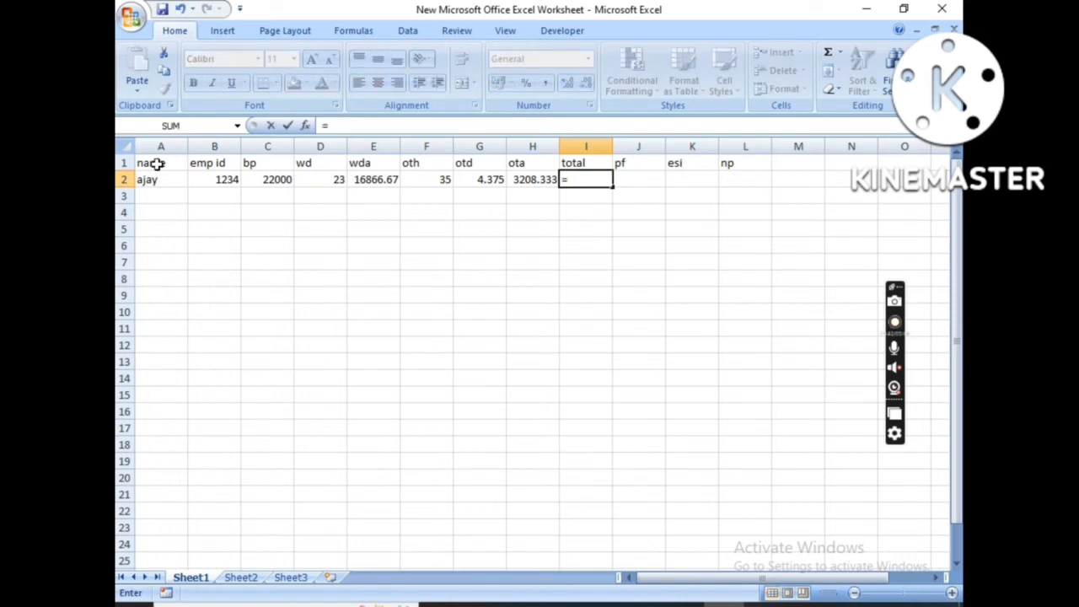
type("e2:")
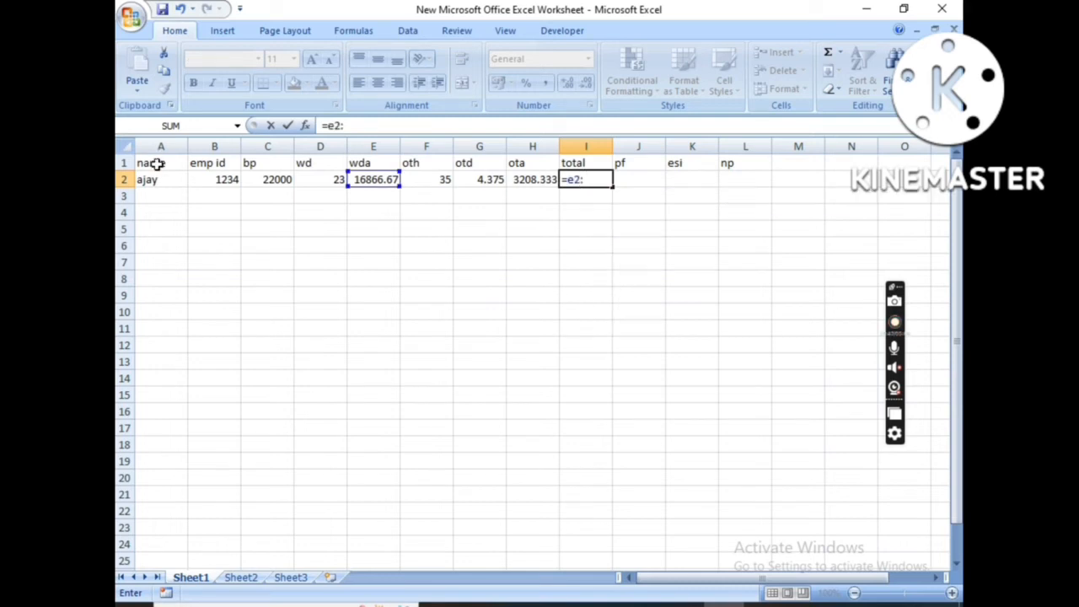
type("h2")
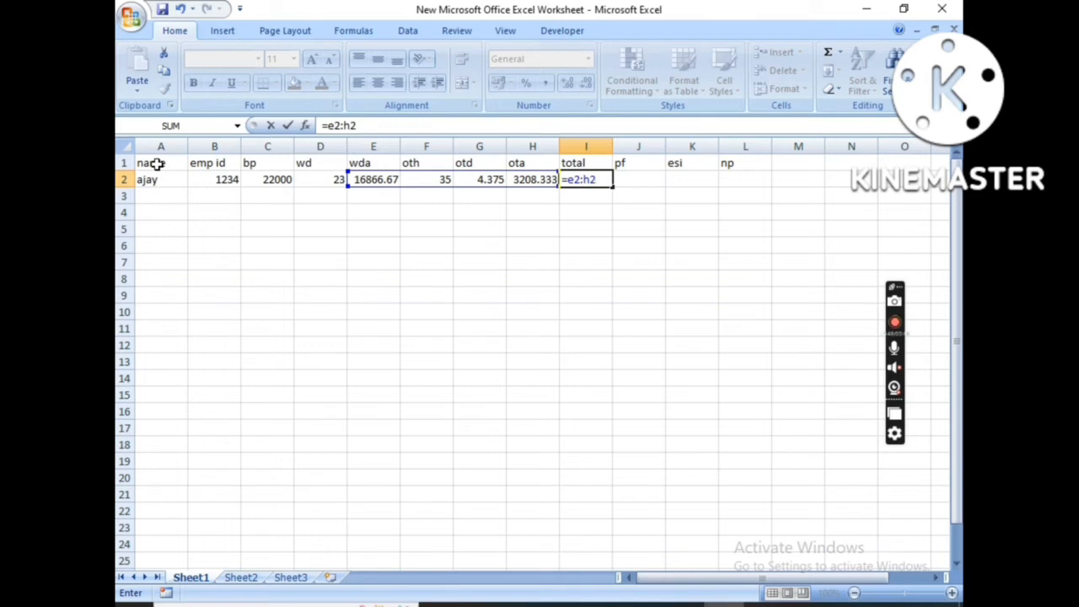
key("Tab")
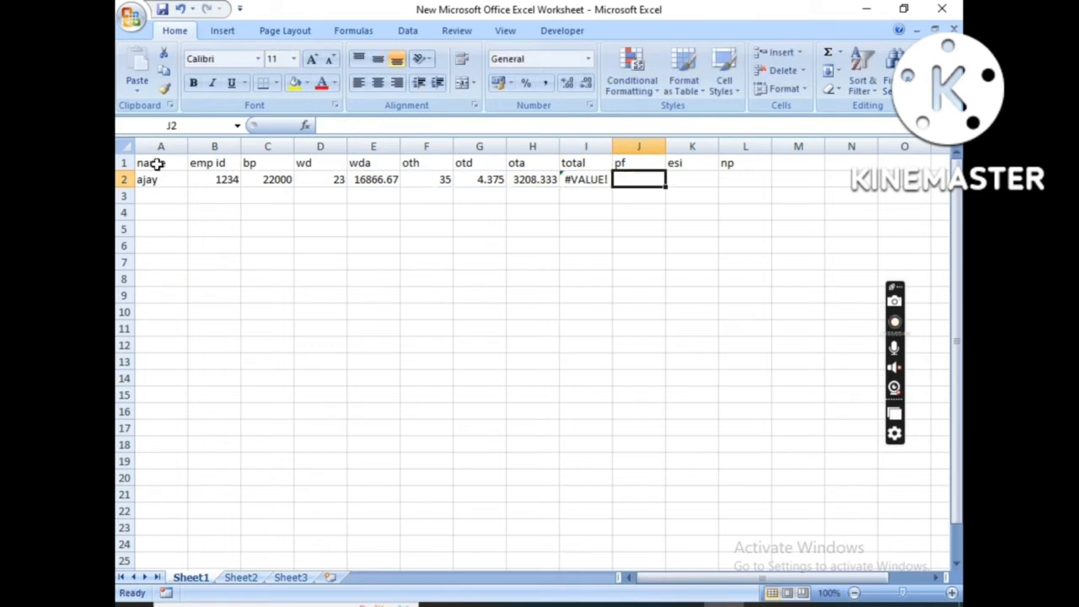
key("Left")
key("Delete")
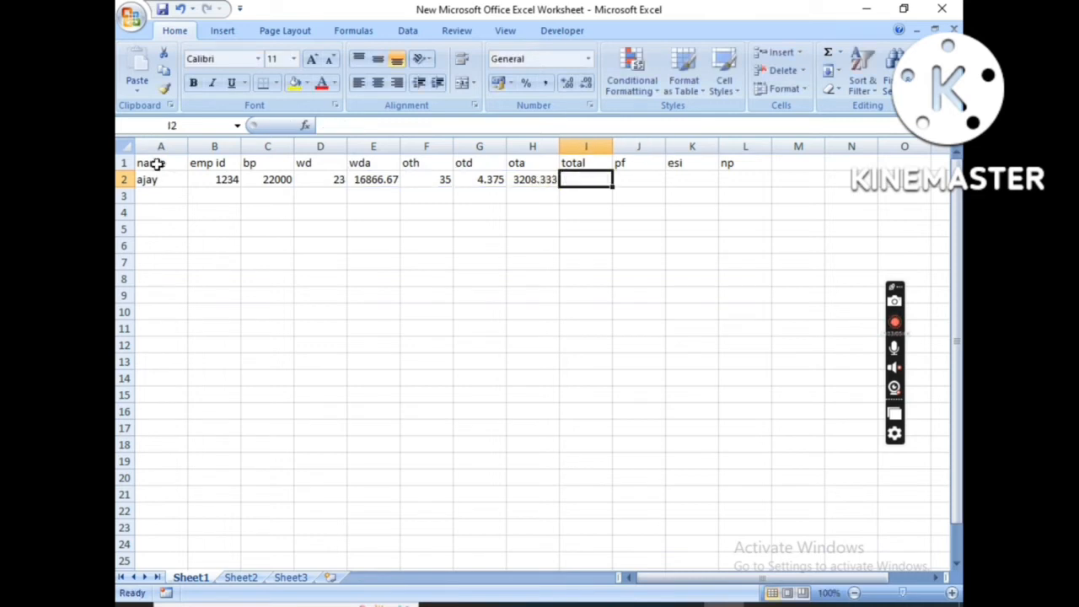
Calculate the total in I2 with the formula =e2+h2
type("=e2")
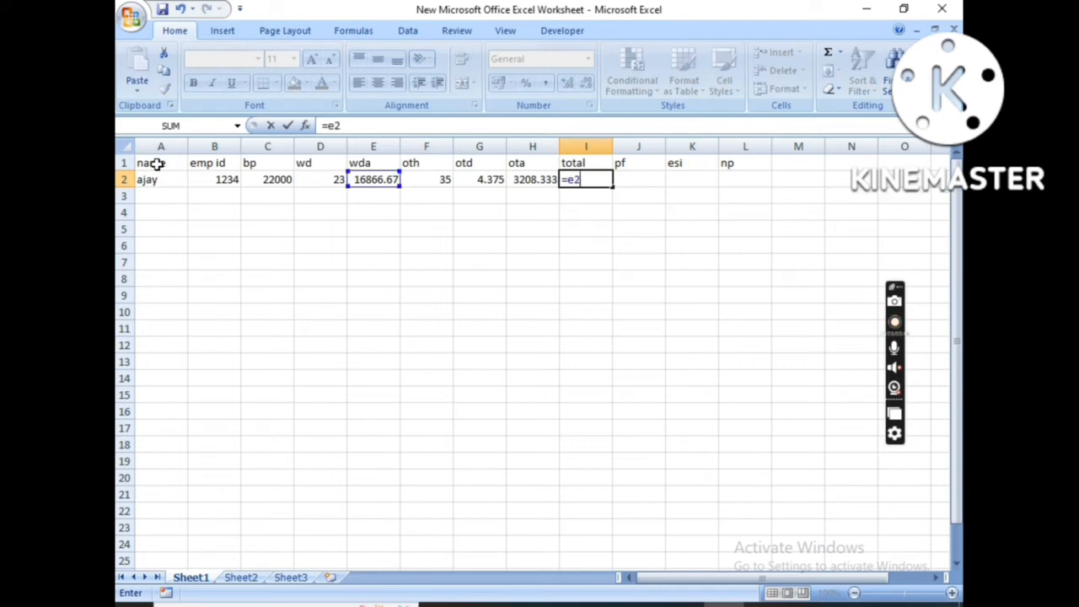
type("+h2")
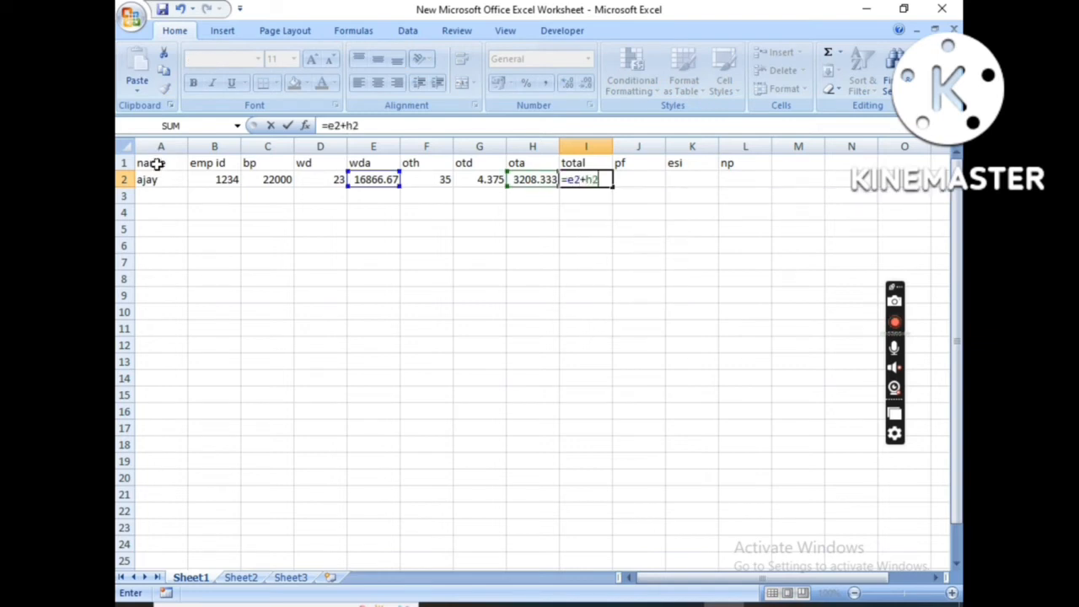
key("Tab")
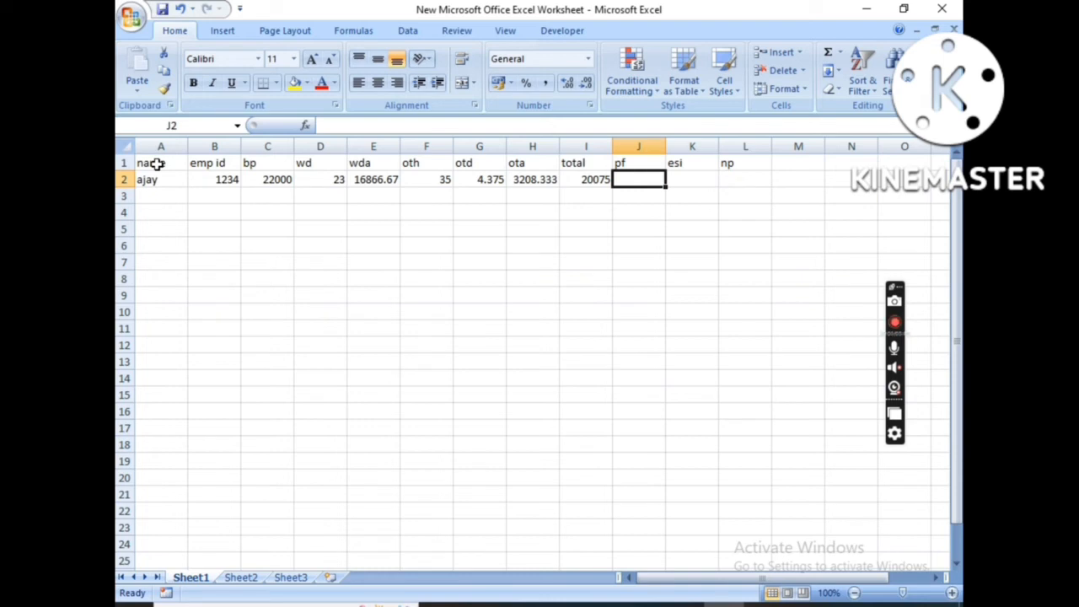
Calculate the pf deduction in J2 as 6% of the total with the formula =i2*6%
type("=i")
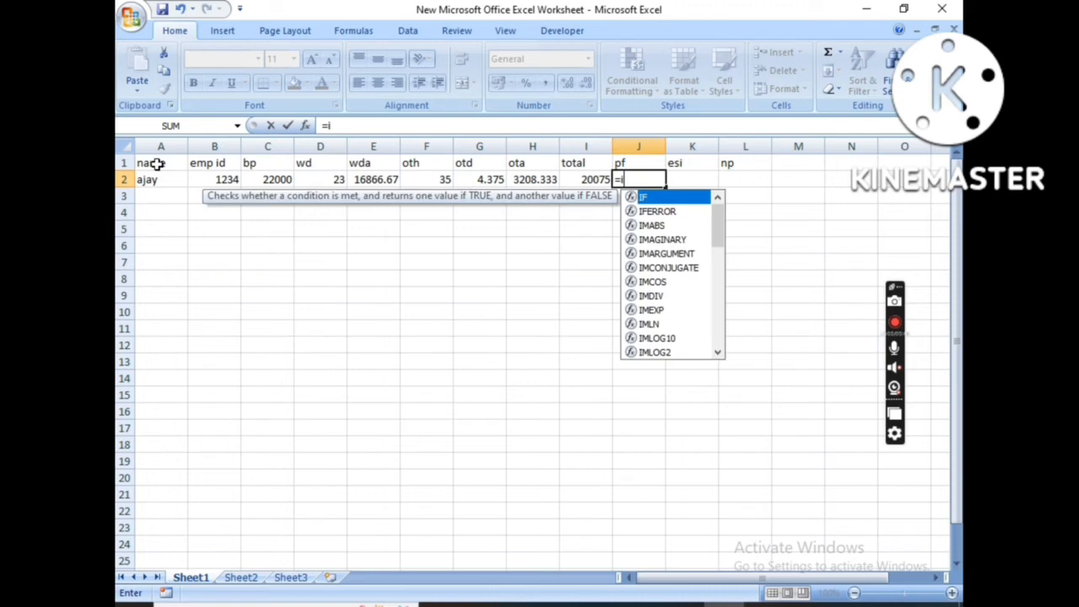
type("2")
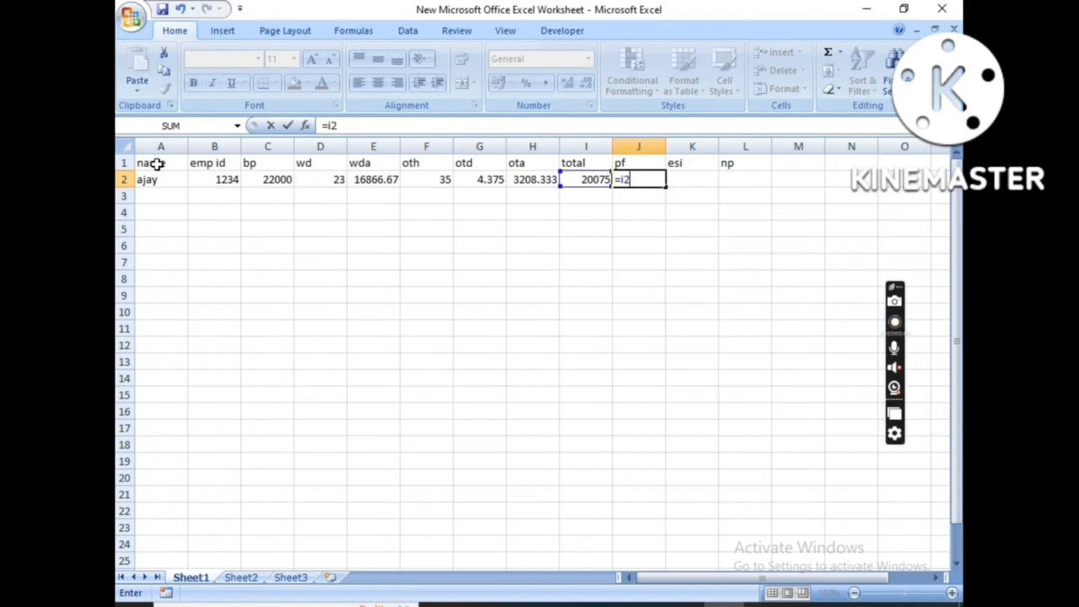
type("*6%")
key("Tab")
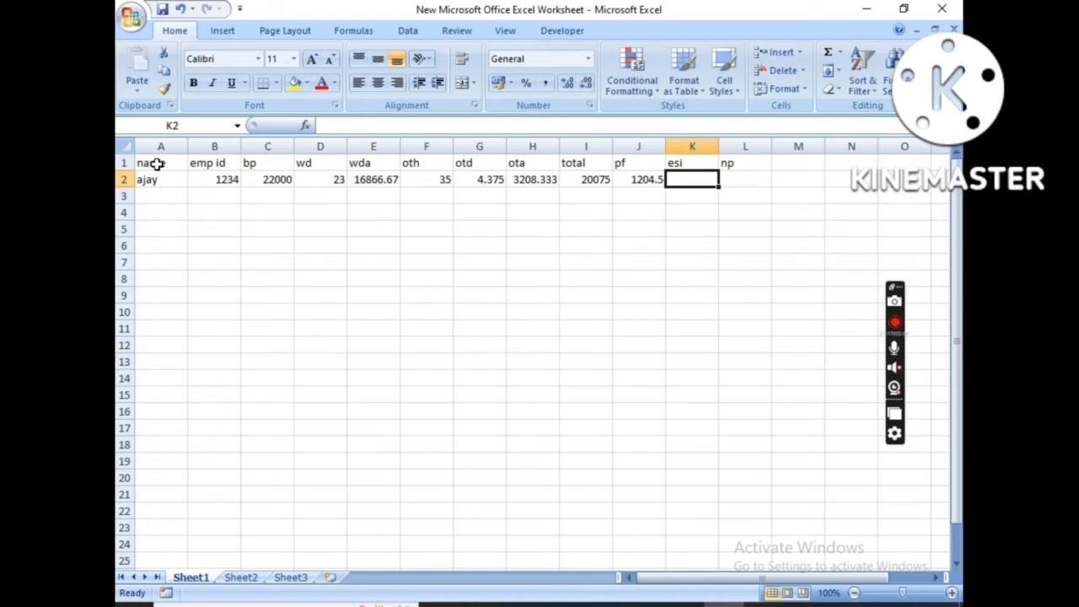
Calculate the esi deduction in K2 as 3% of the total with the formula =i2*3%
type("=")
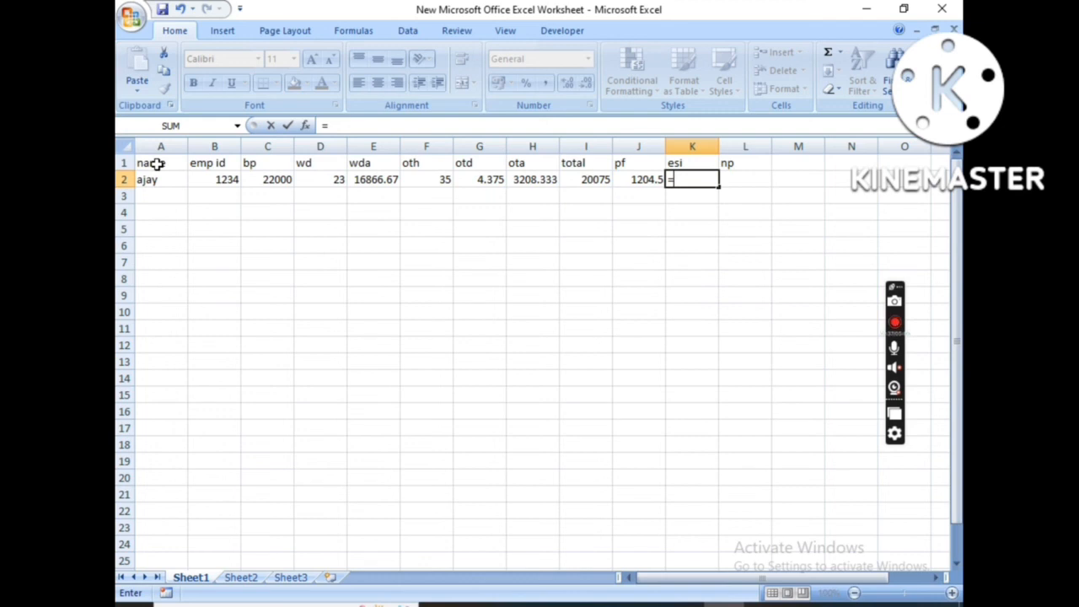
type("i2")
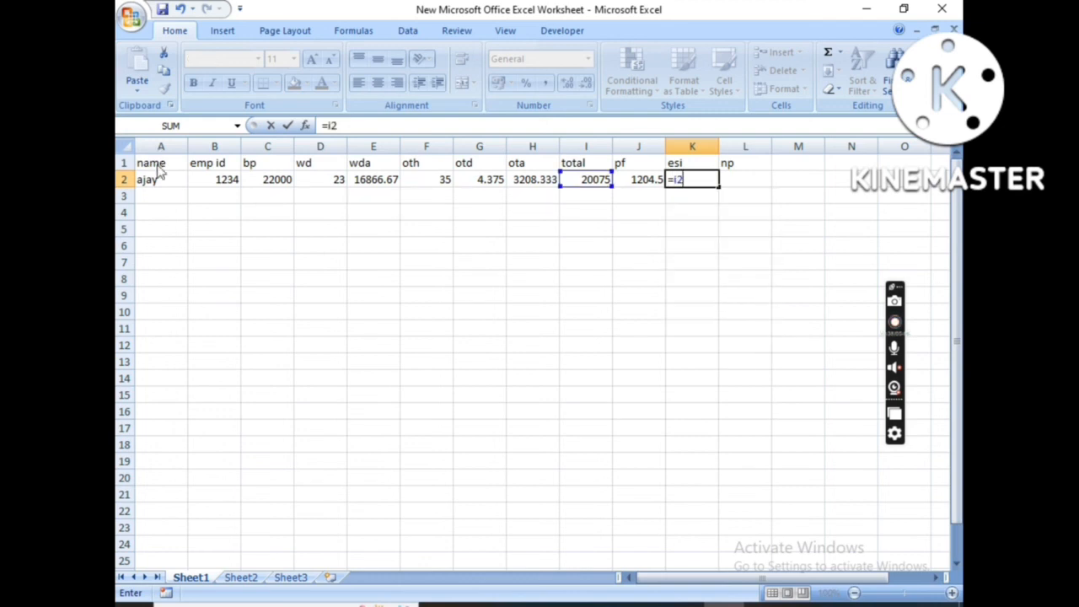
type("*3%")
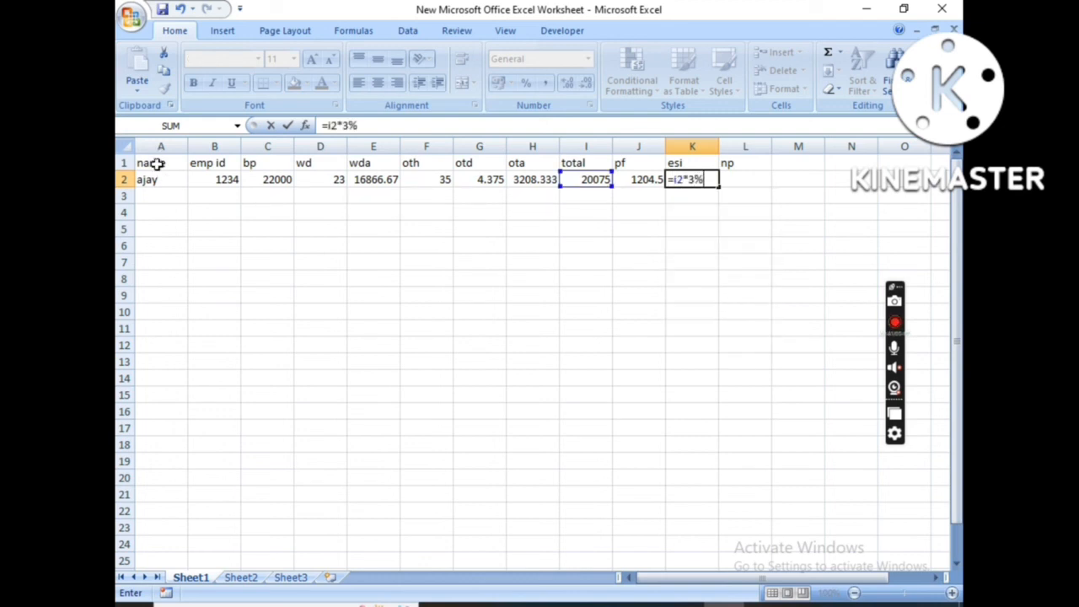
key("Tab")
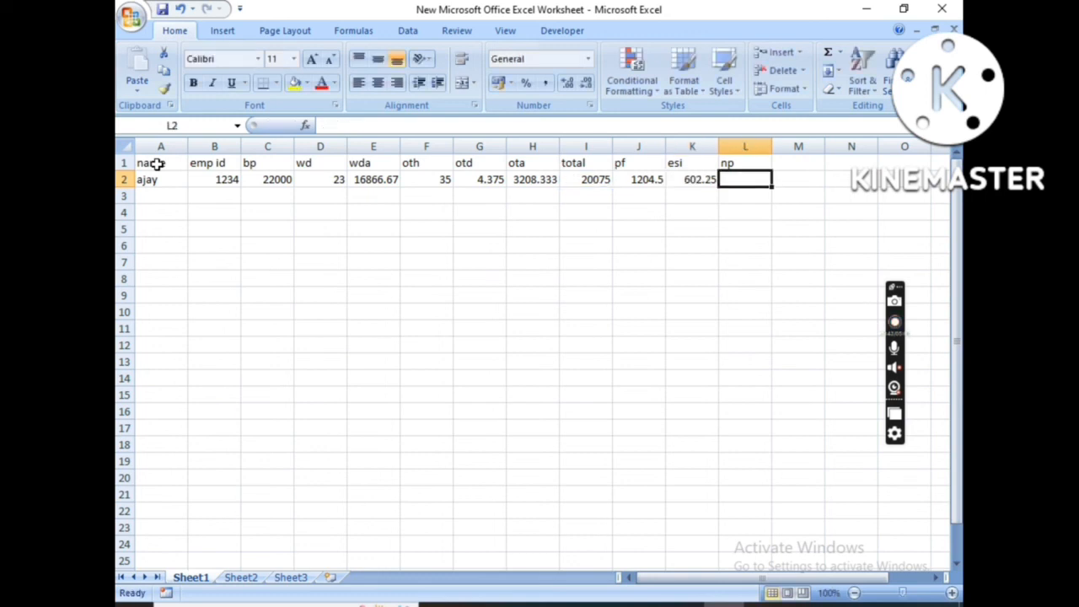
Calculate the net pay (np) in L2 by subtracting pf and esi from the total with the formula =i2-j2-k2
type("=")
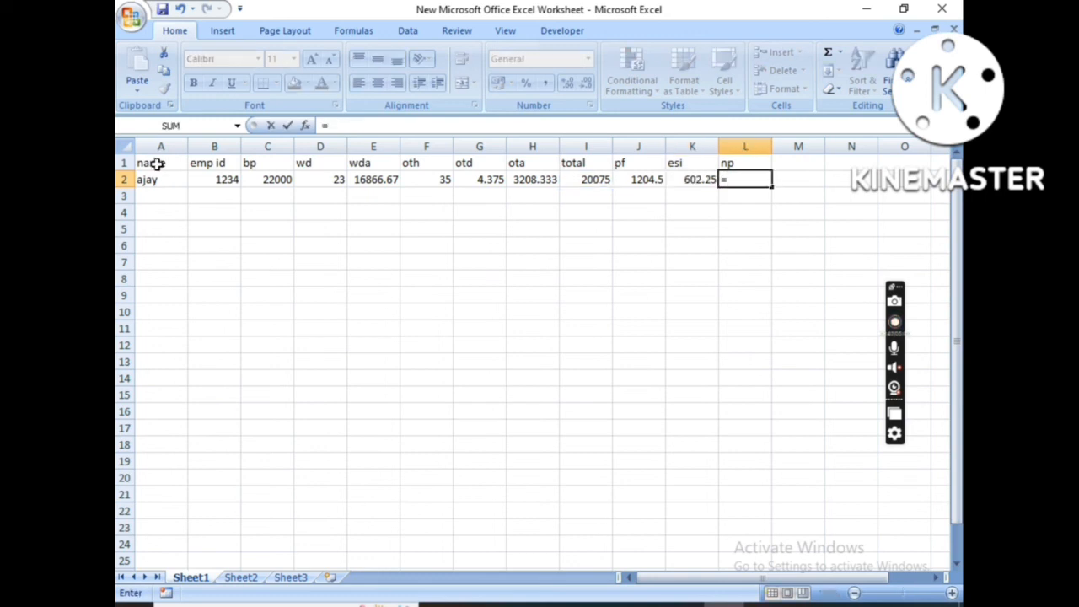
type("i2-")
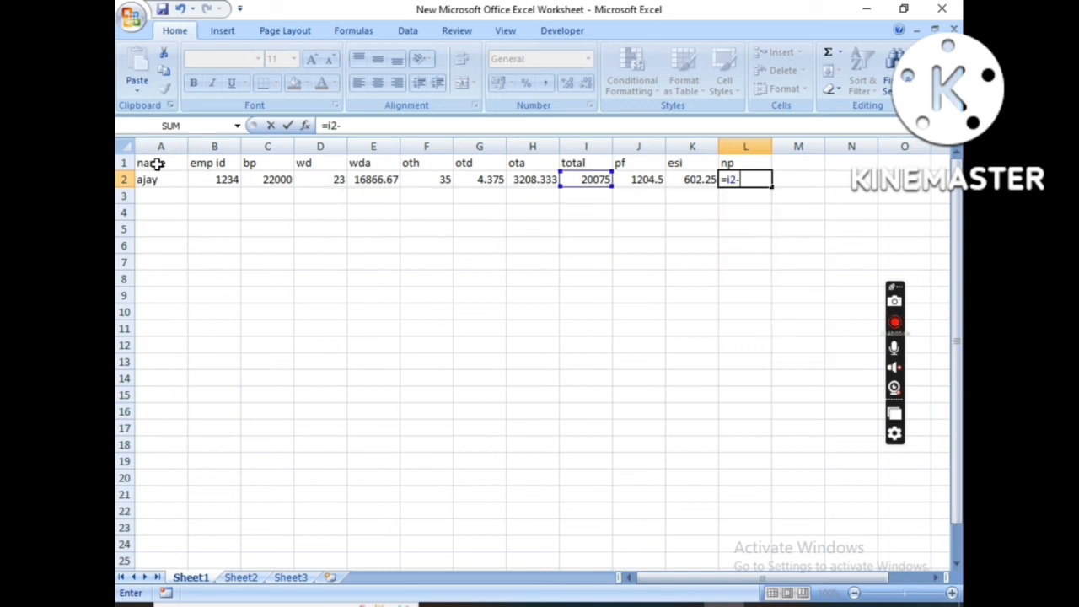
type("j2")
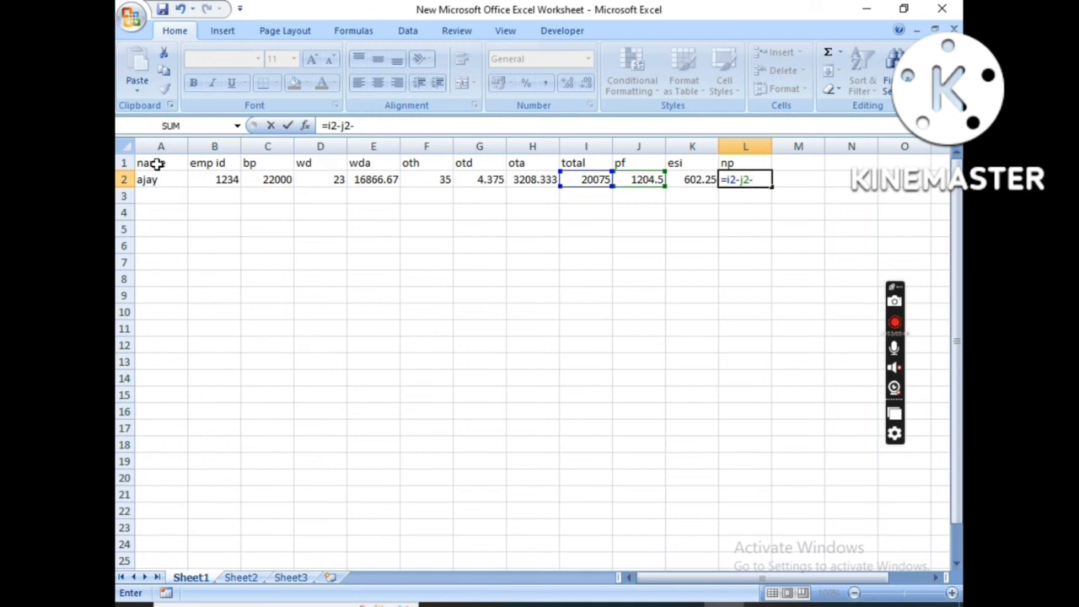
type("-k2")
key("Return")
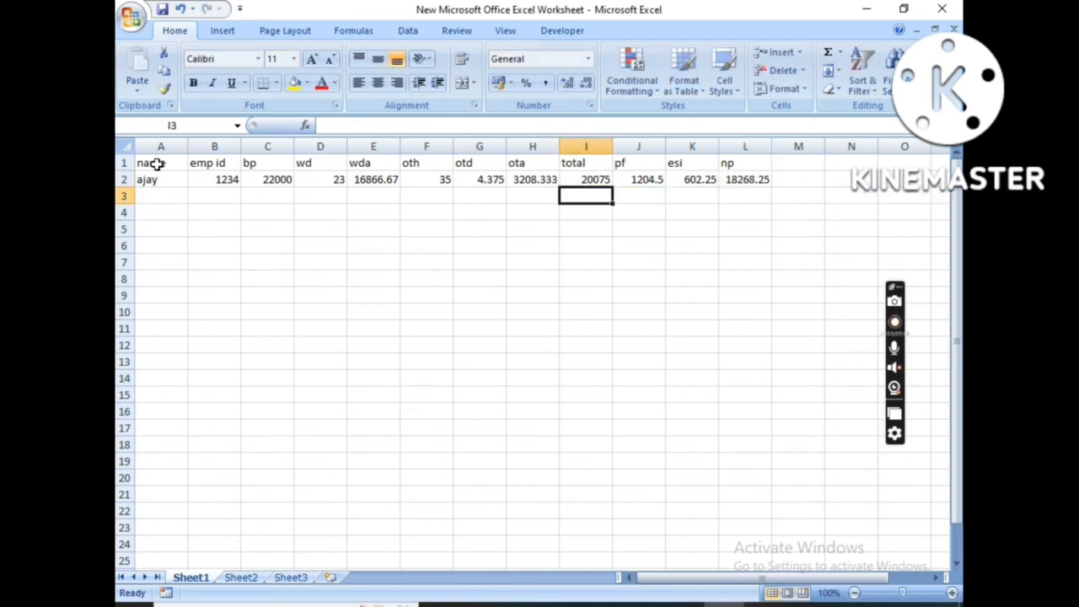